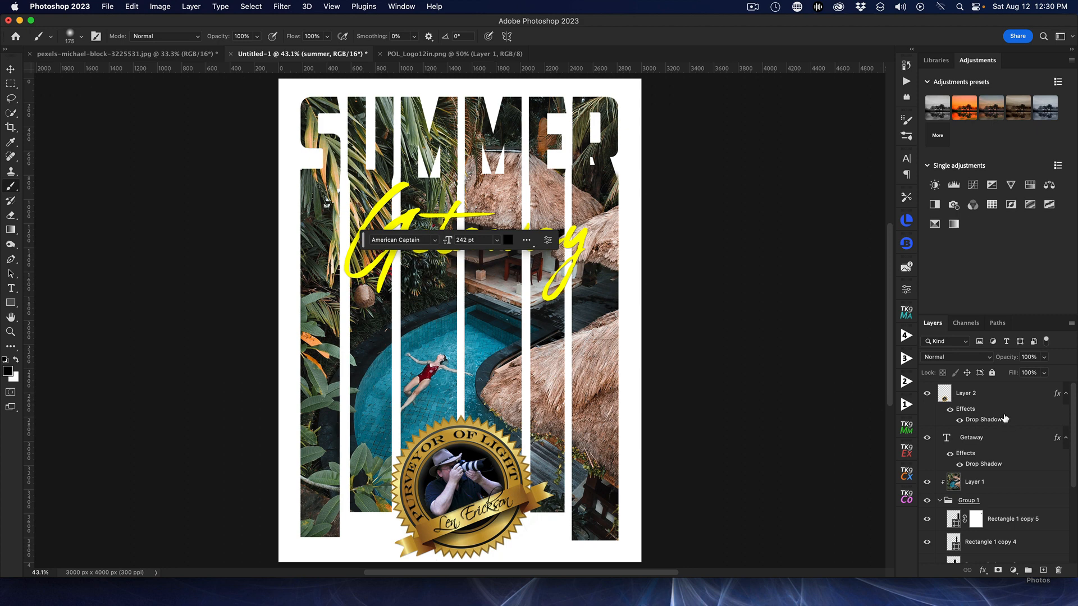
Step: Delete every layer above the Background and move the floating task bar off the canvas
left_click(998, 393, "shift")
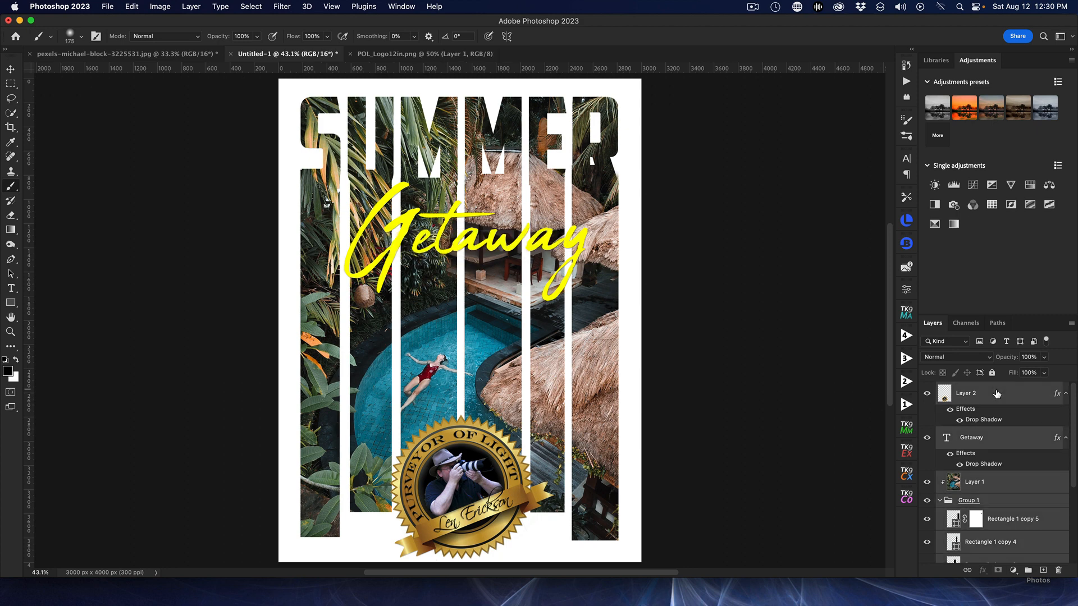
right_click(997, 394)
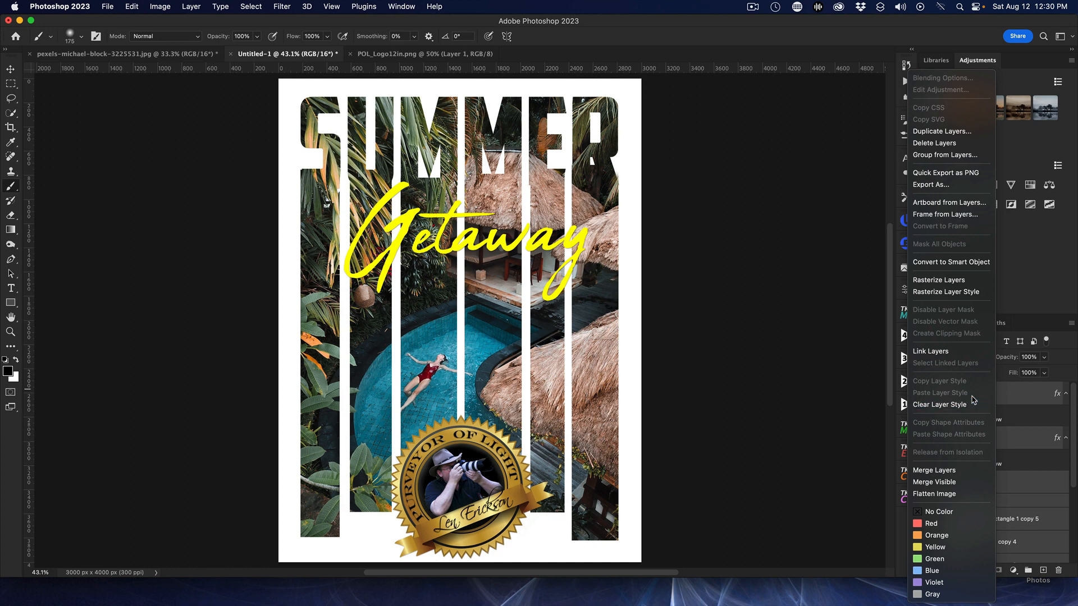
left_click(1036, 398)
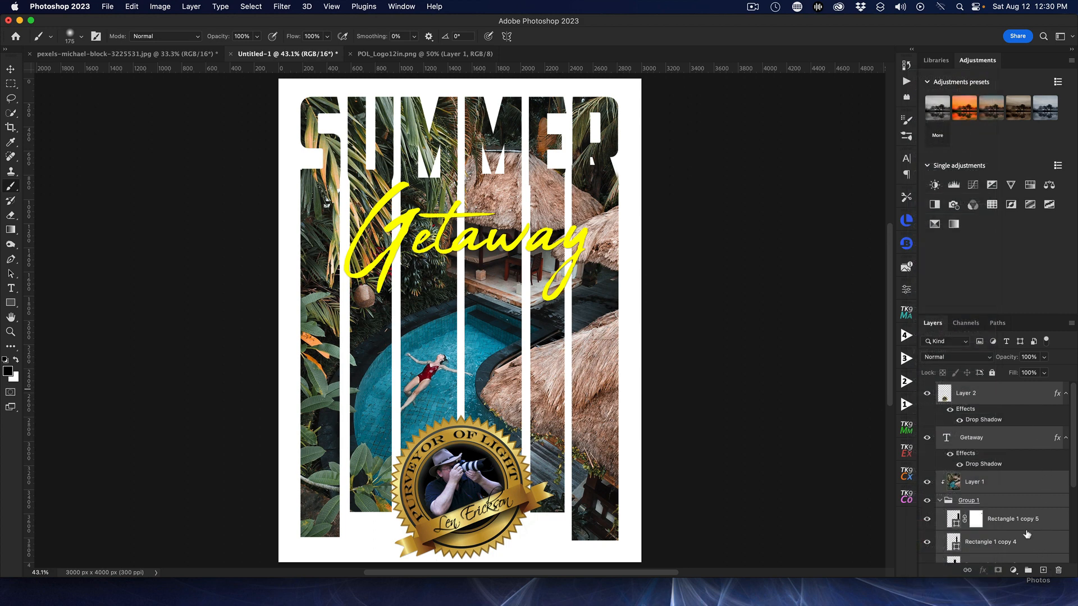
left_click_drag(1021, 489, 1059, 574)
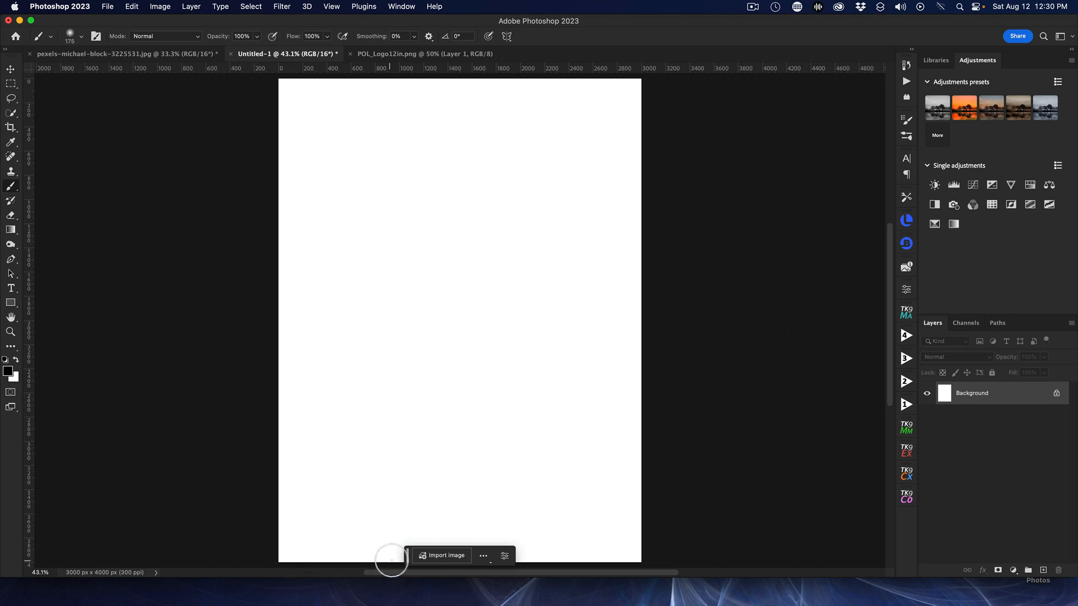
left_click_drag(405, 556, 109, 545)
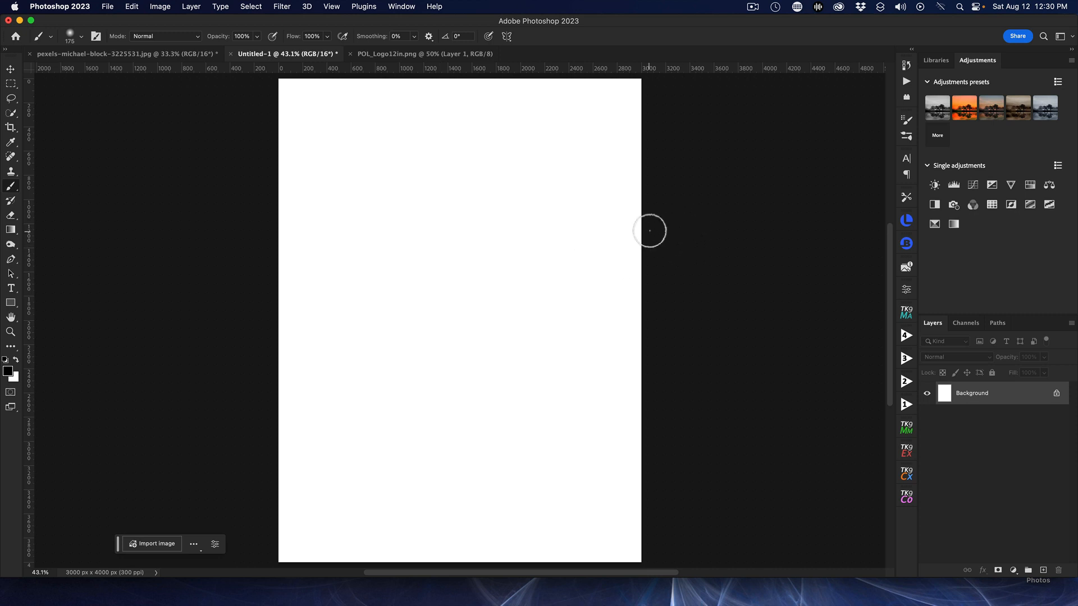
Step: Add the text "SUMMER" in black American Captain Regular at 242 pt near the canvas's upper edge
left_click(12, 289)
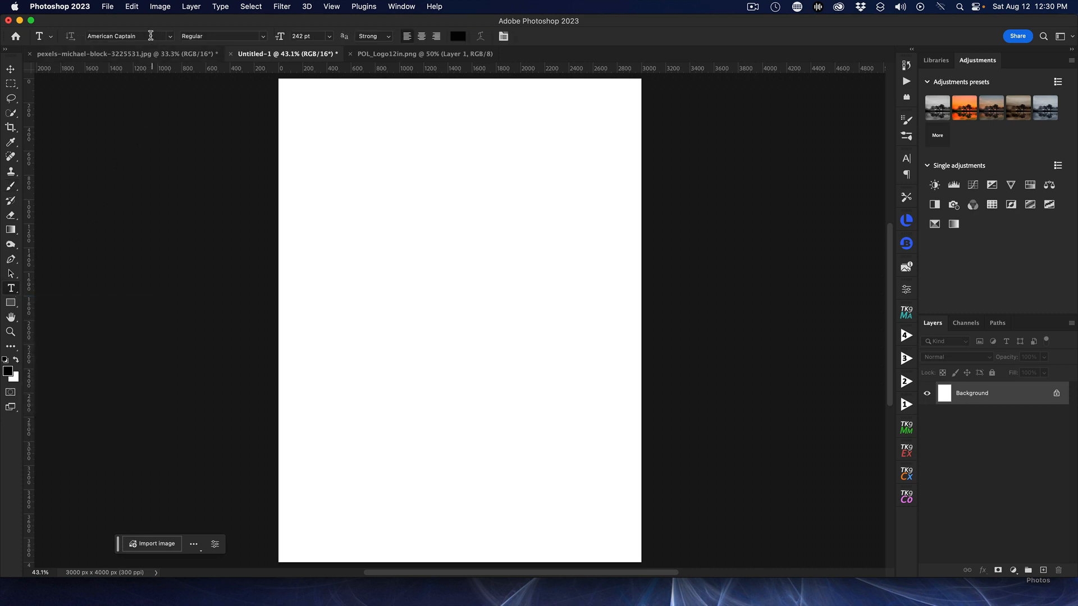
left_click(335, 131)
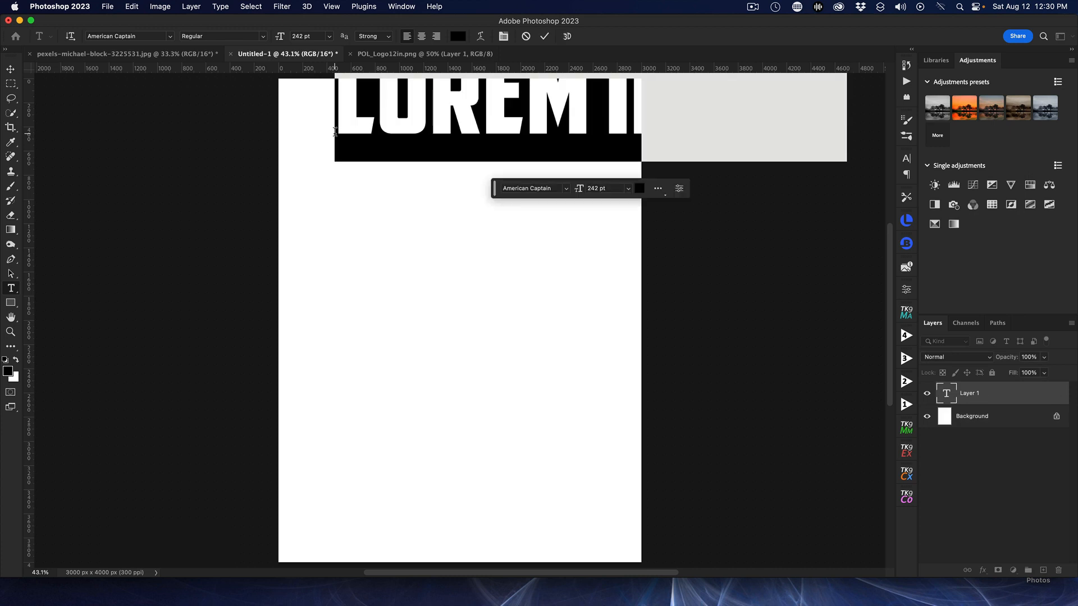
type("SU")
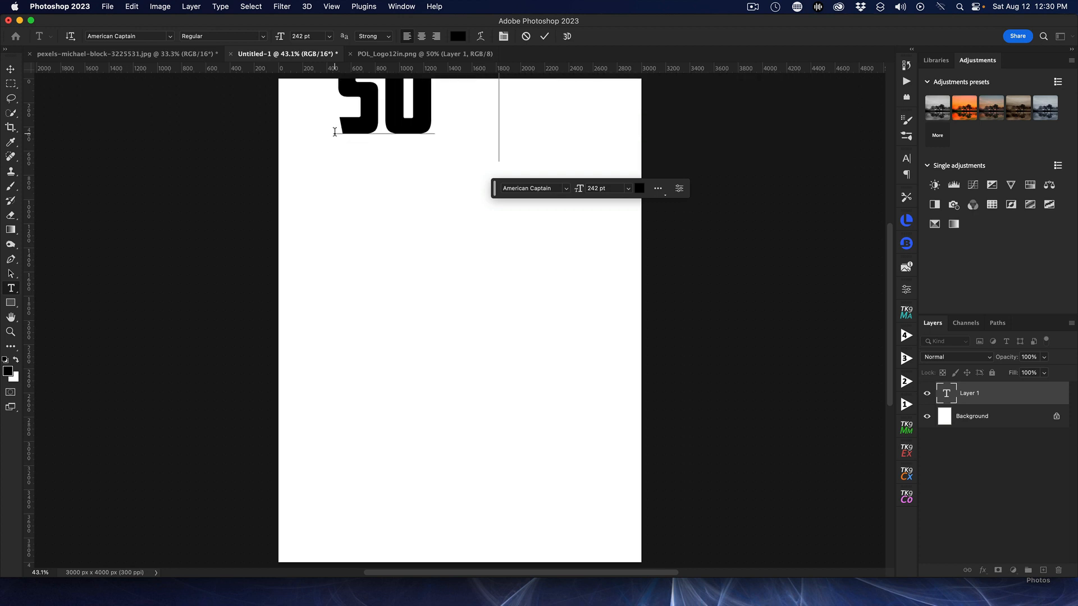
type("MMER")
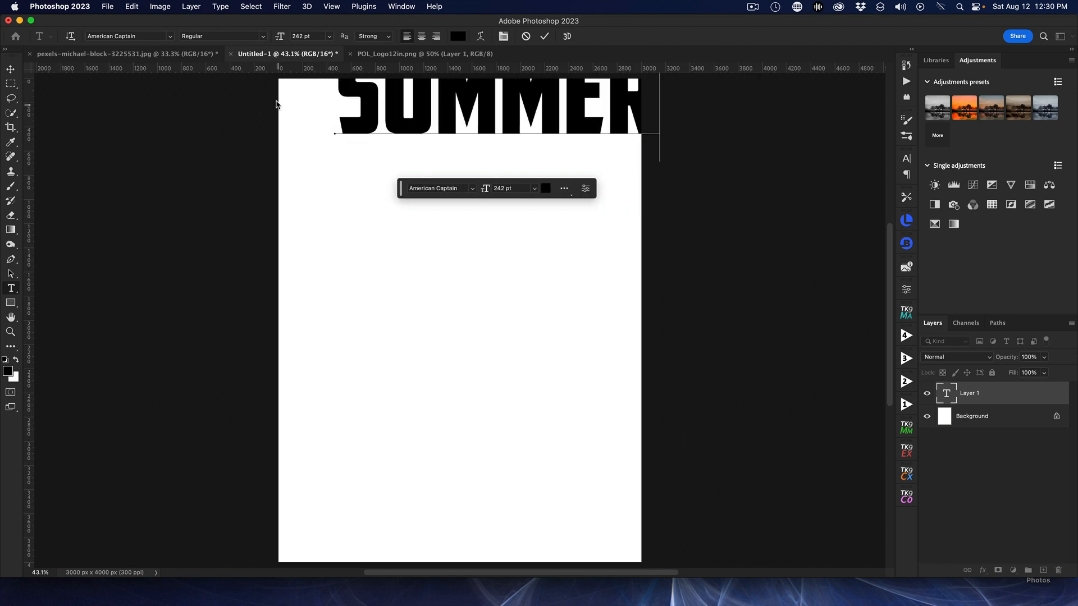
Step: Move the SUMMER text fully onto the canvas, centred near the upper edge, and move the floating task bar off the canvas
left_click(10, 68)
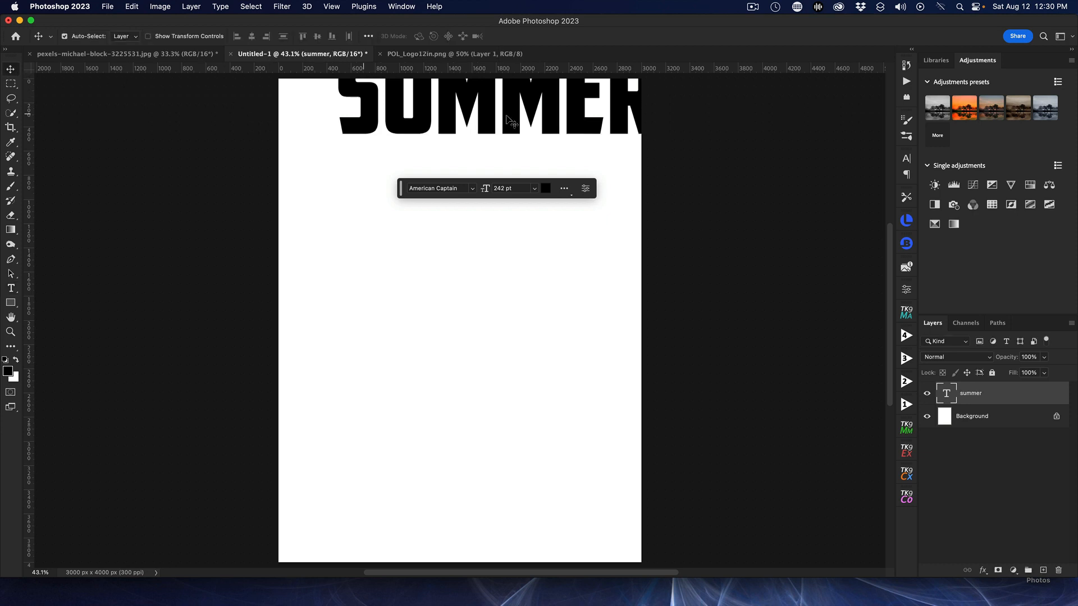
left_click_drag(517, 104, 476, 147)
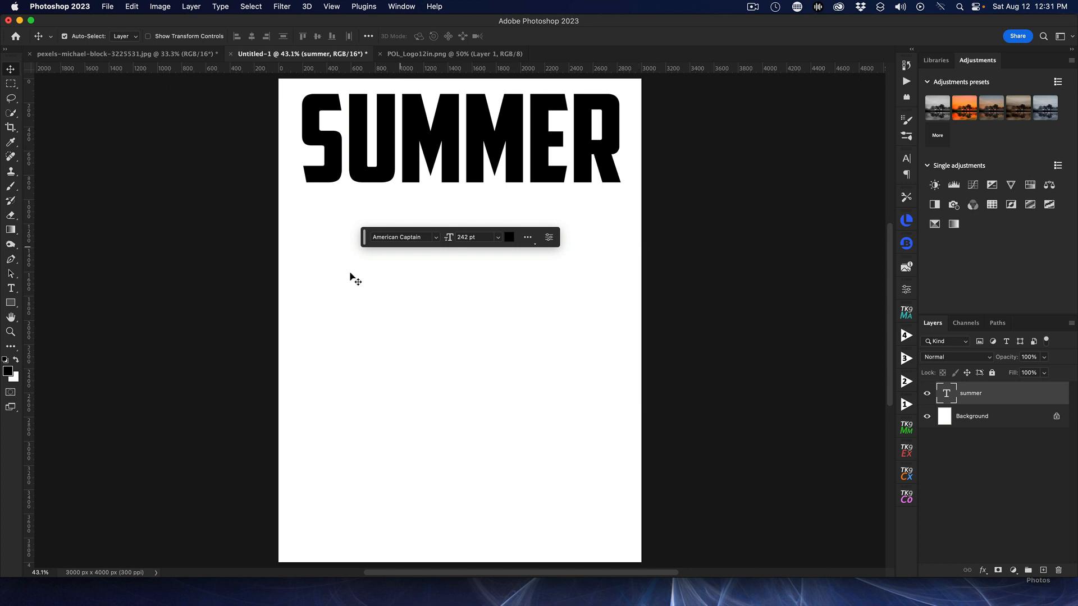
left_click_drag(364, 237, 663, 55)
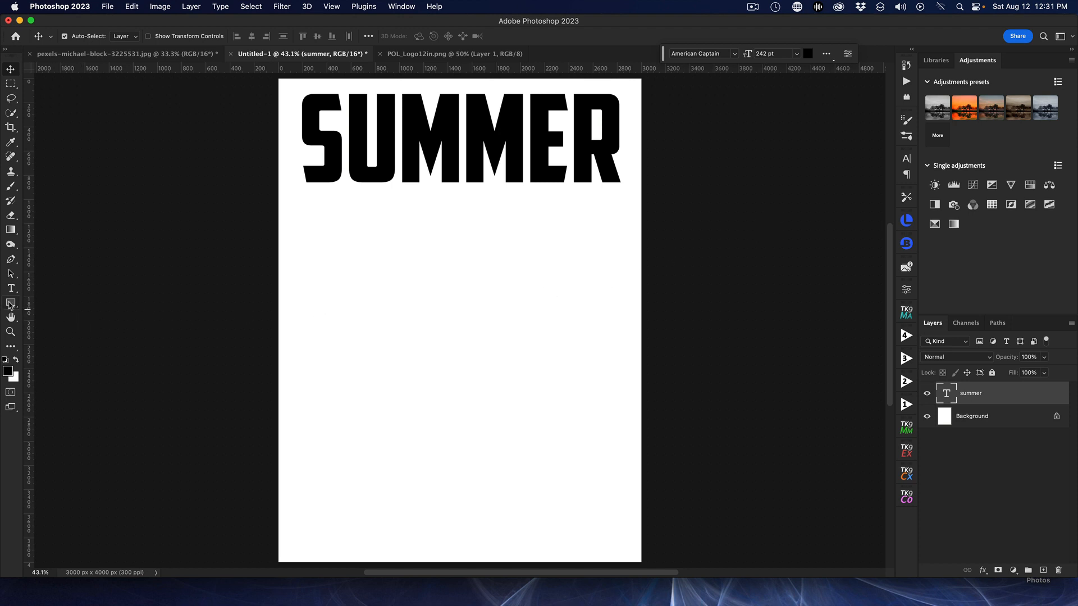
Step: Draw a black rectangle about 338 by 3144 px from the base of the letter S down to near the canvas's lower edge
left_click(10, 306)
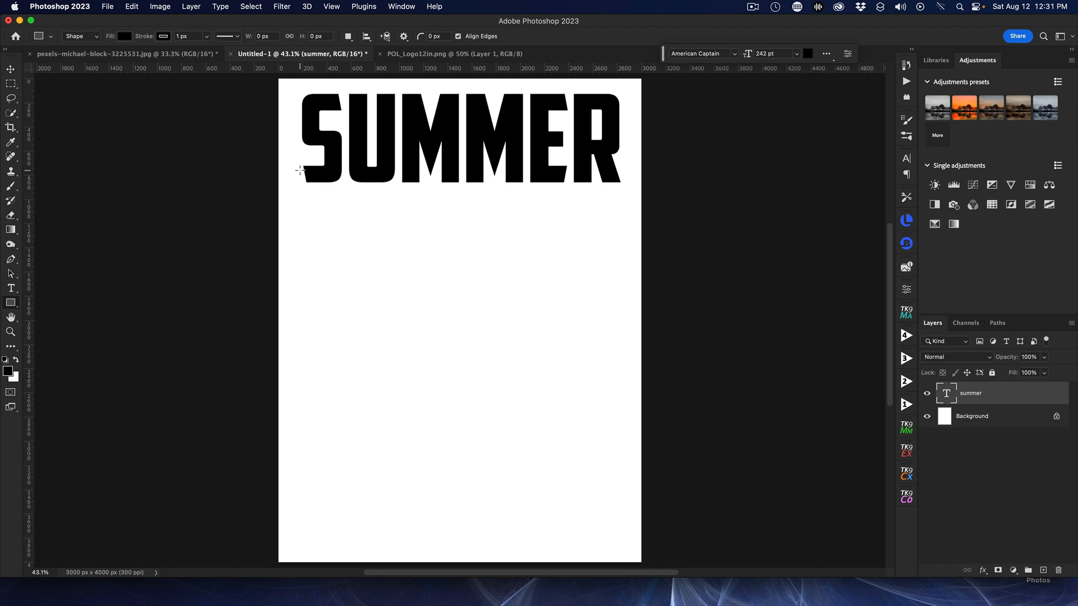
left_click_drag(301, 168, 342, 251)
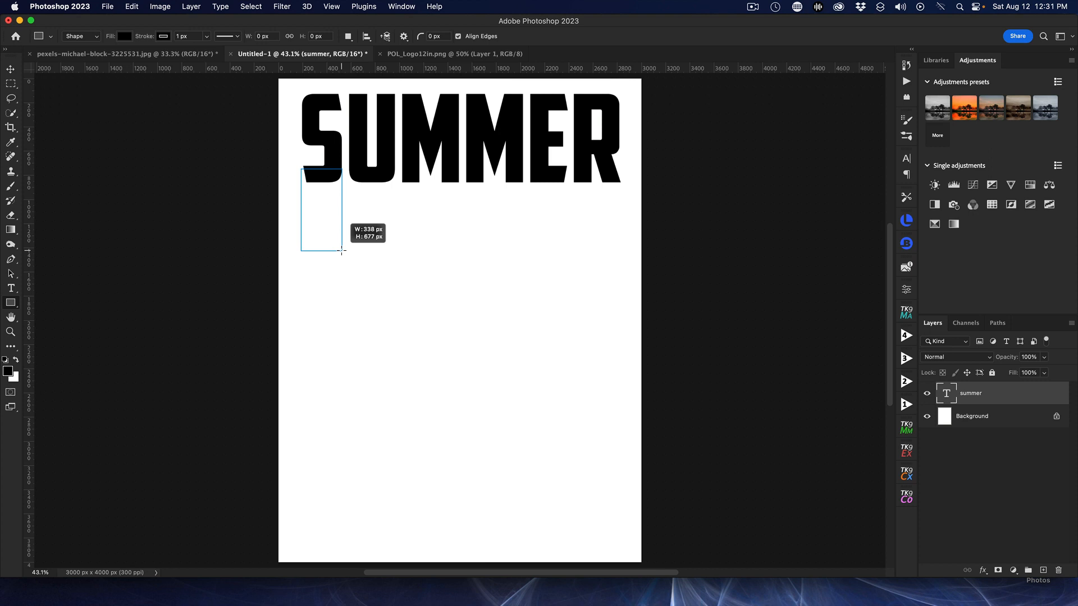
left_click_drag(342, 251, 284, 552)
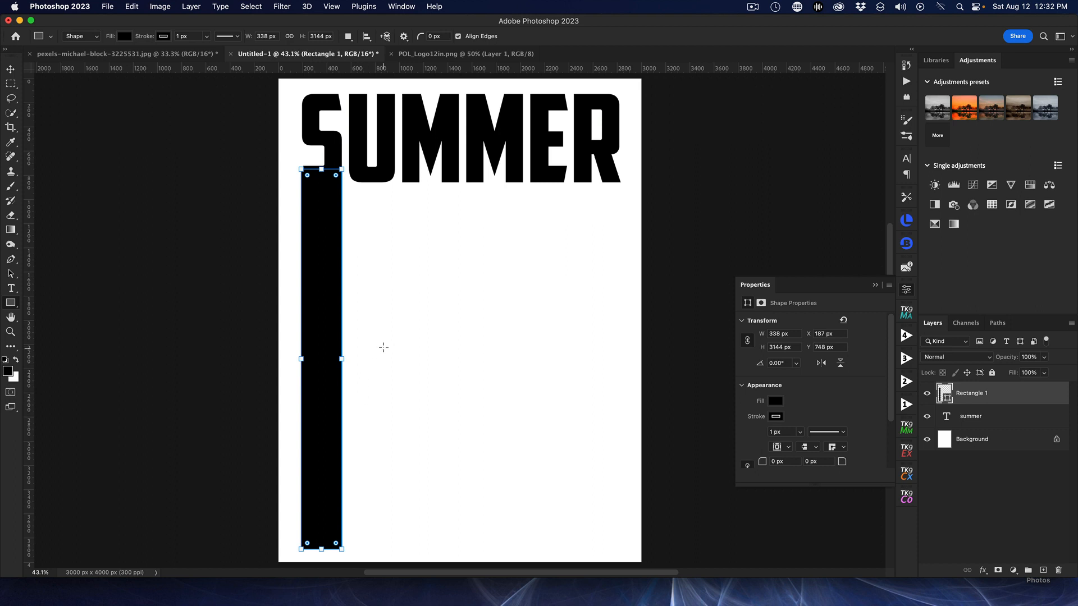
key("Return")
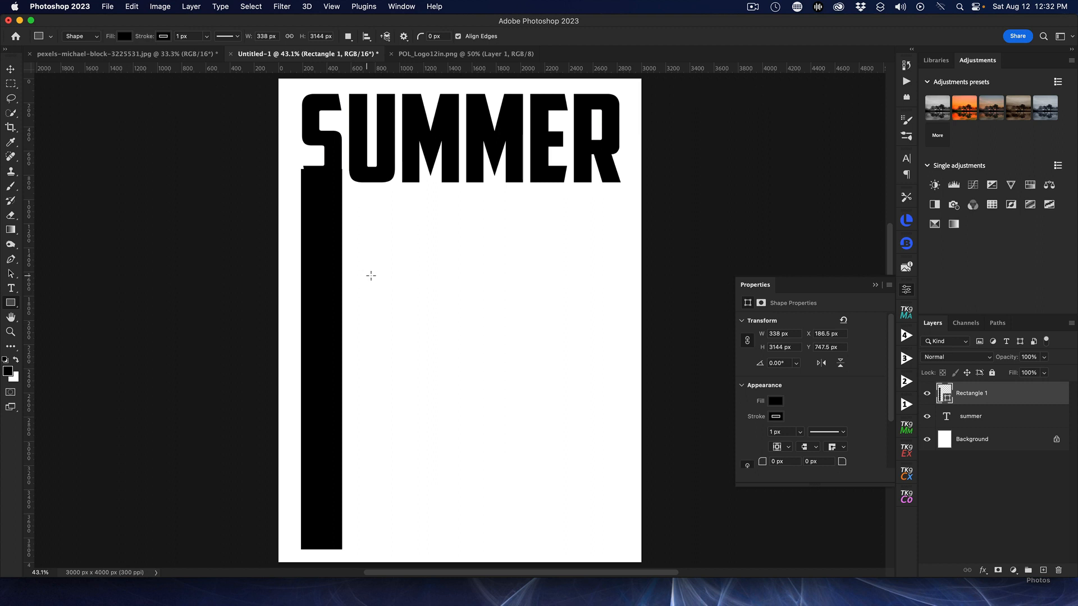
left_click(876, 285)
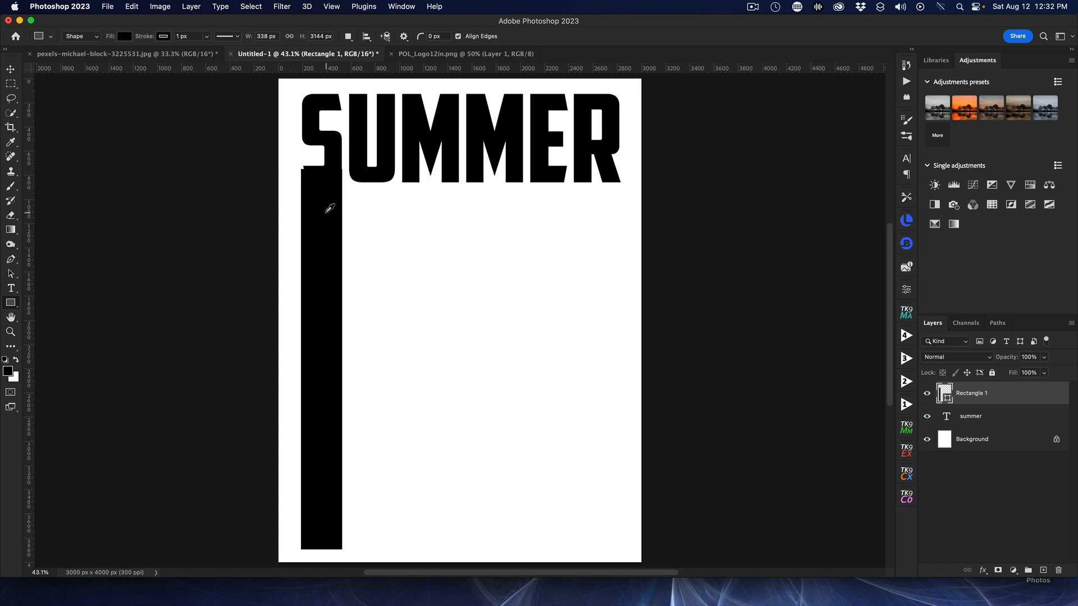
Step: Duplicate the rectangle five times, placing one copy below each of the letters U, M, M, E and R
left_click(10, 69)
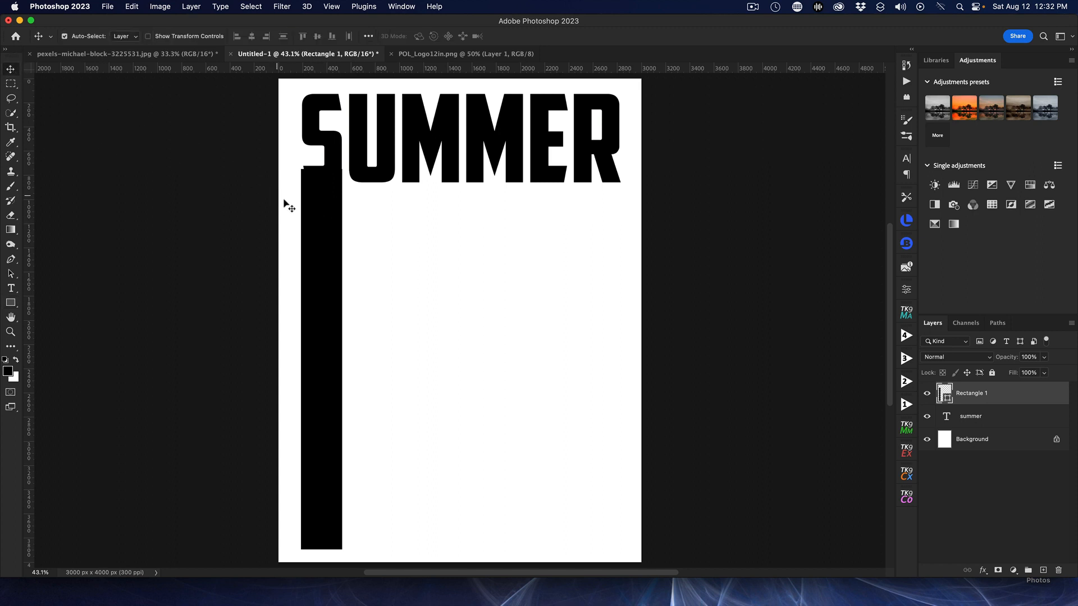
left_click_drag(318, 208, 366, 210)
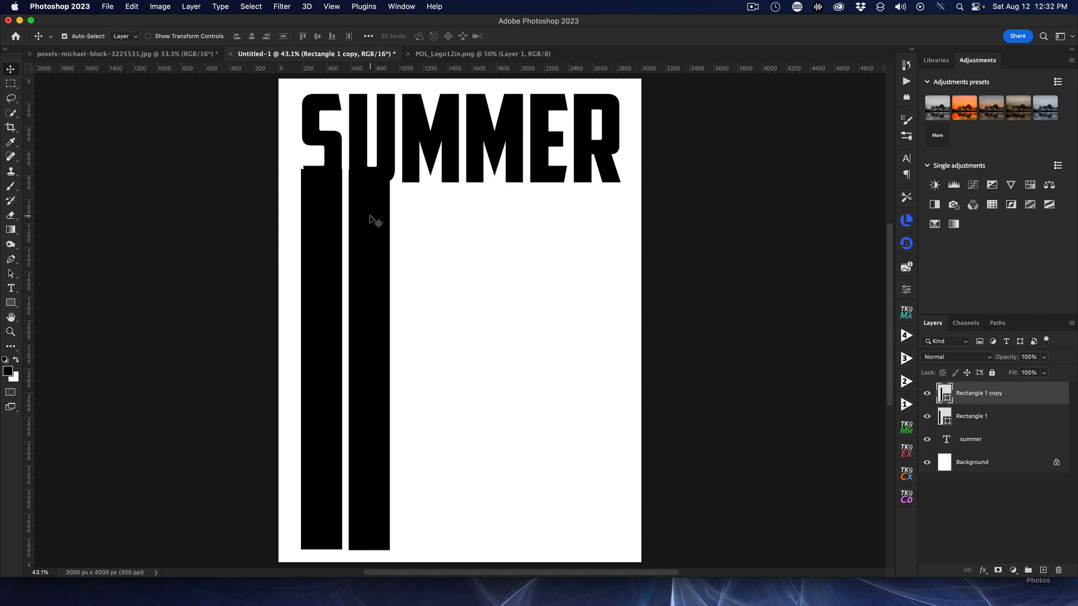
left_click_drag(371, 219, 487, 223)
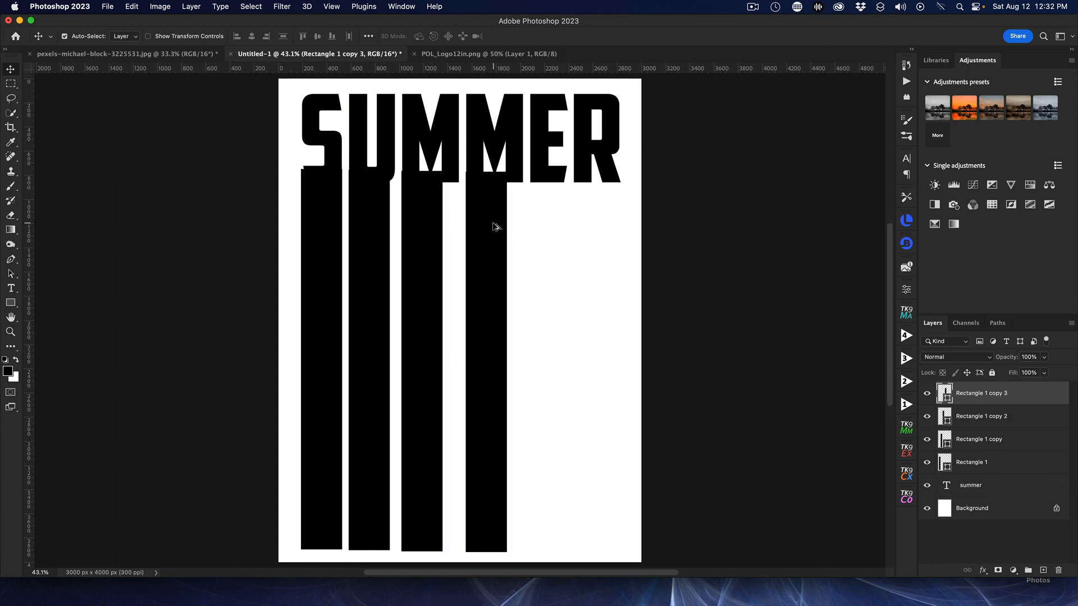
left_click_drag(492, 224, 596, 232)
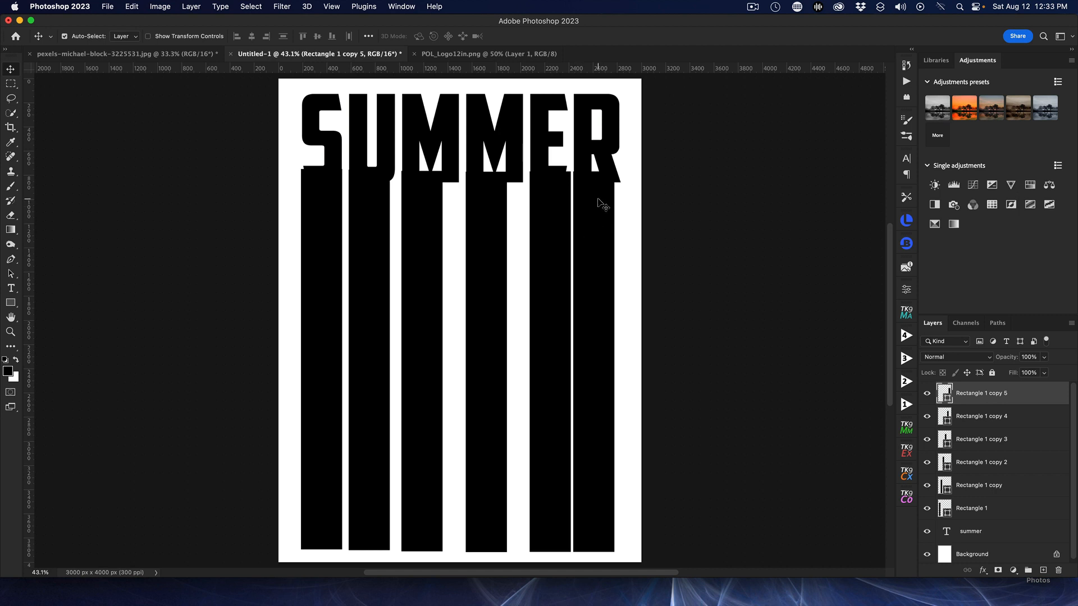
Step: Widen the rectangle below the R to about 115% so its right edge matches the letter
key("super+t")
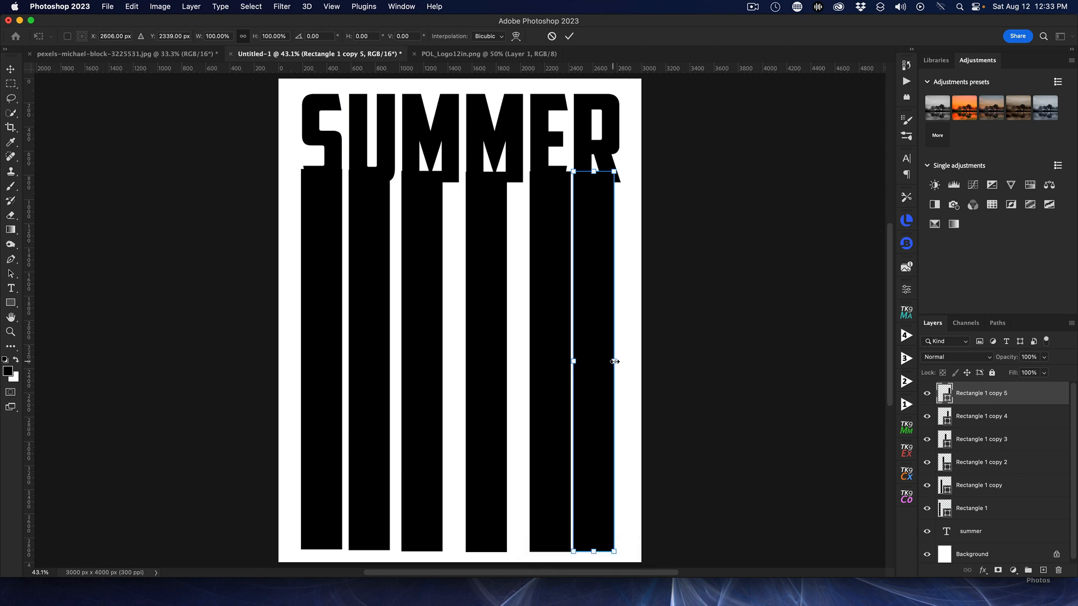
left_click_drag(615, 361, 619, 363)
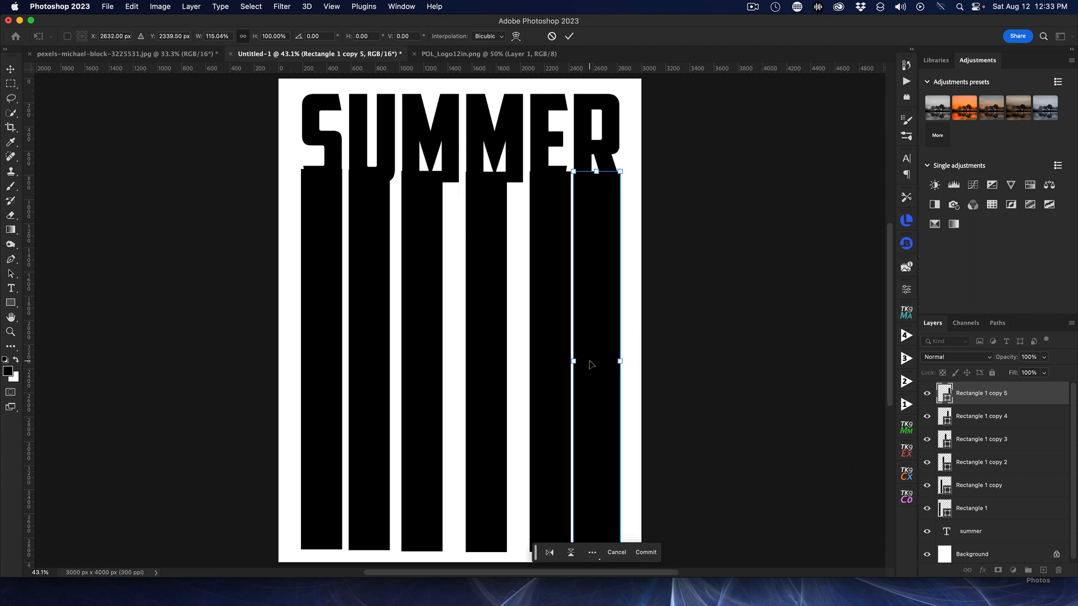
key("Return")
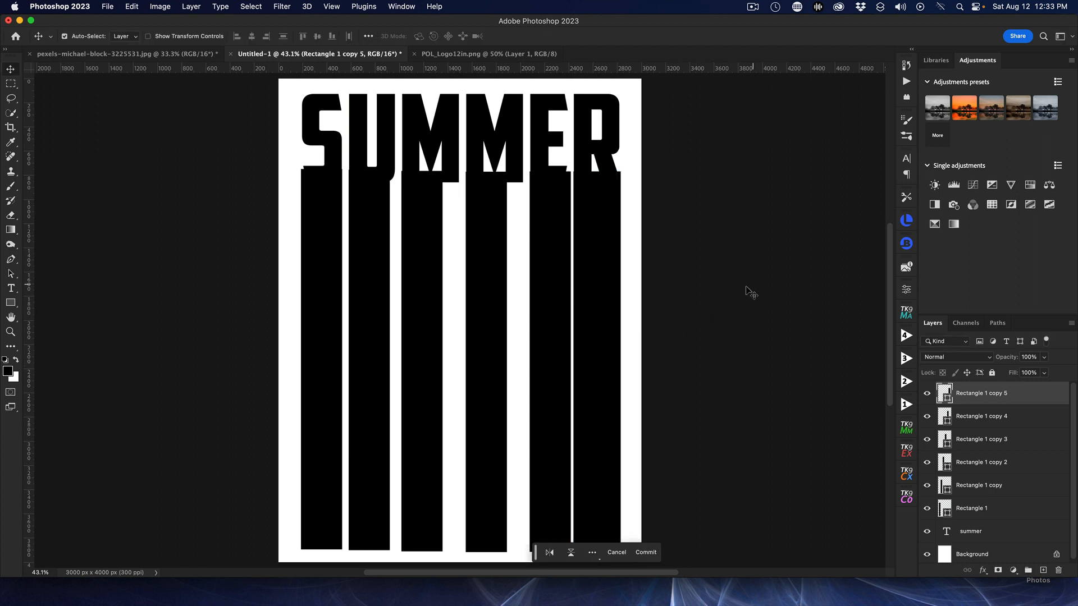
Step: Narrow the rectangle below the E slightly from its right edge to match the letter's width
left_click(540, 232)
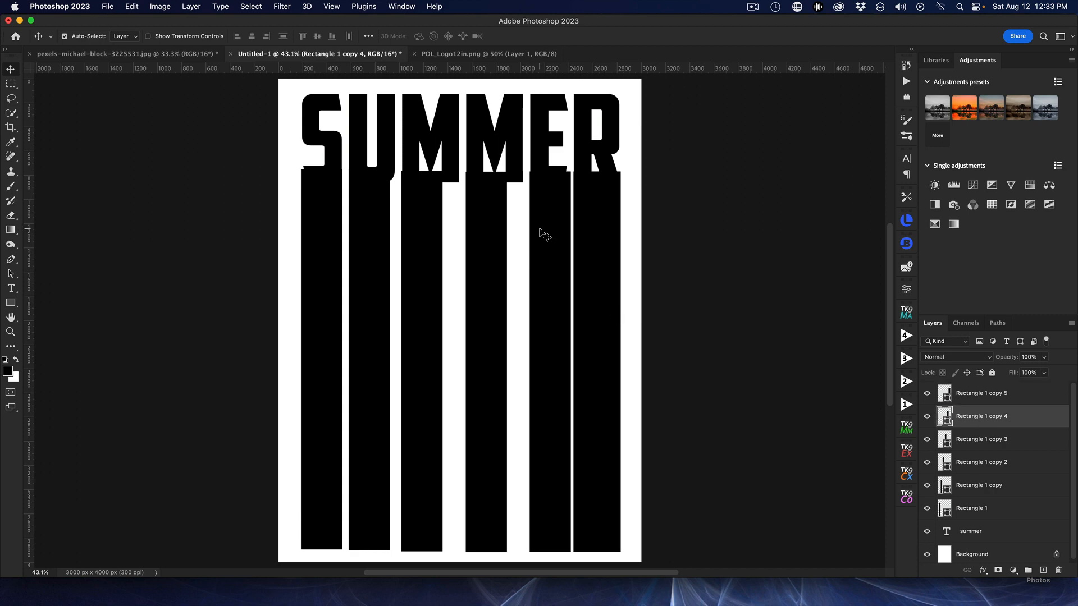
key("super+t")
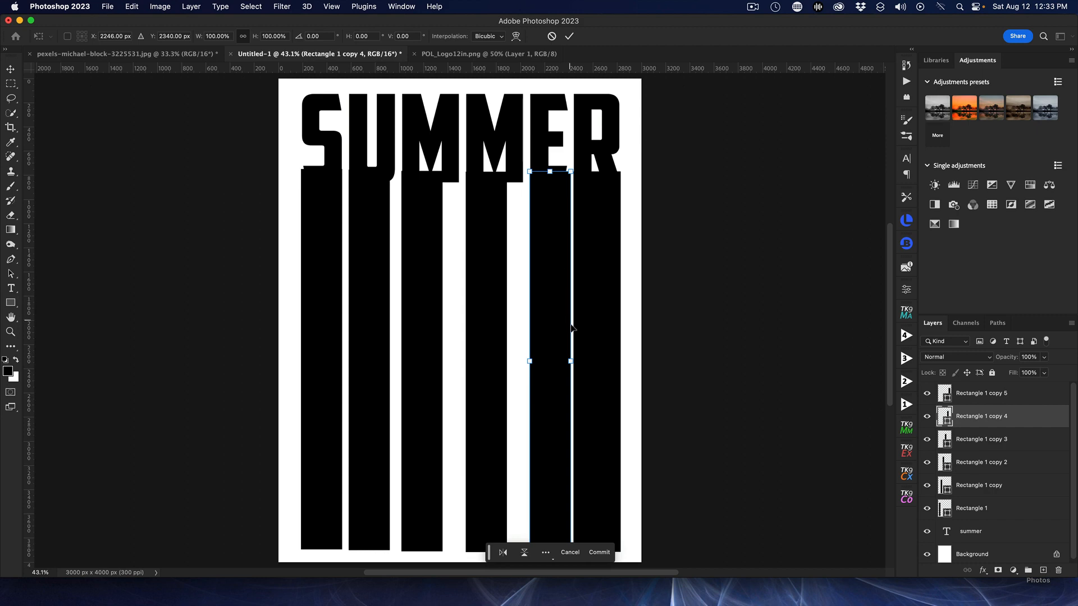
left_click(569, 361)
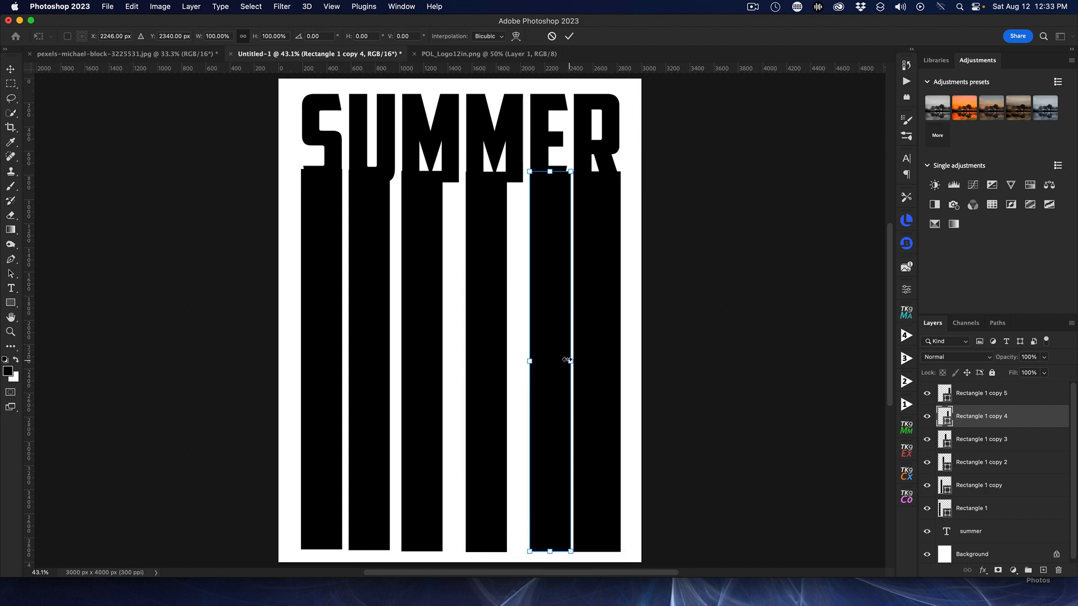
left_click_drag(568, 360, 566, 360)
key("Return")
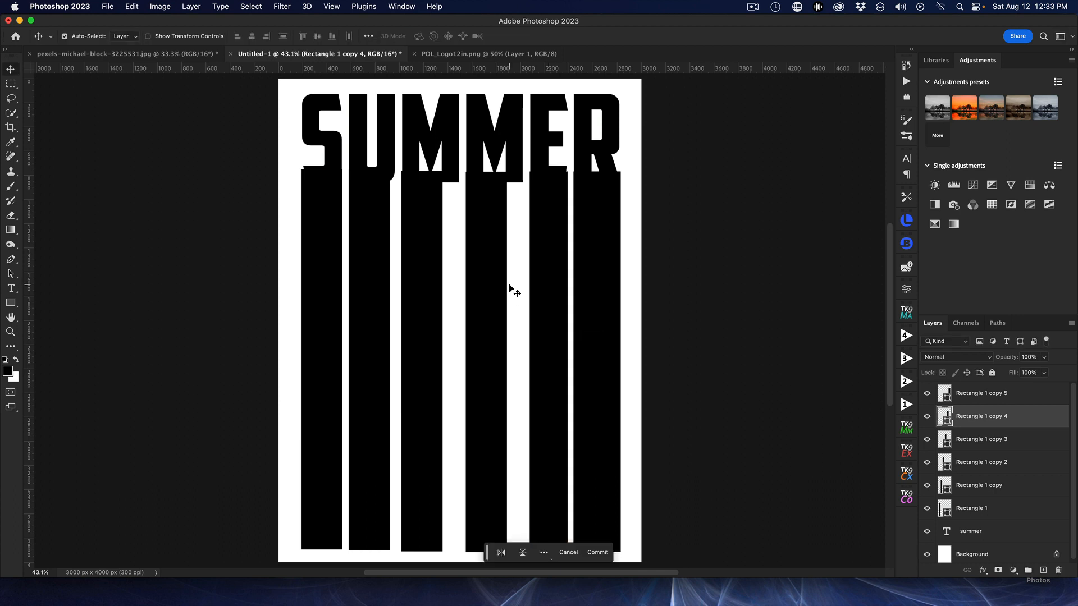
Step: Widen the rectangle below the second M to about 141% so it matches the letter's width
left_click(480, 228)
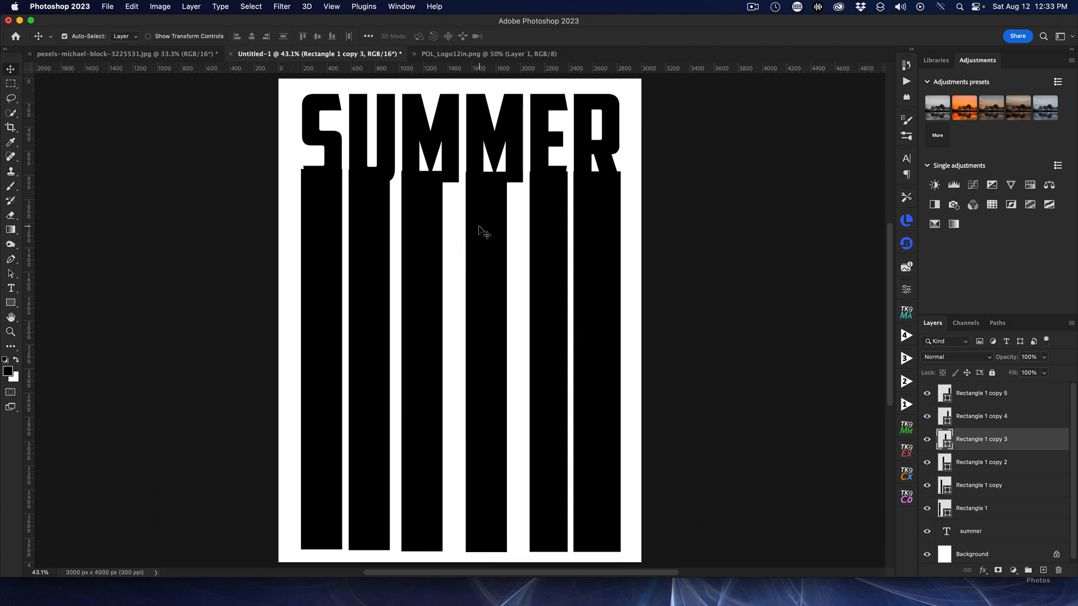
key("super+t")
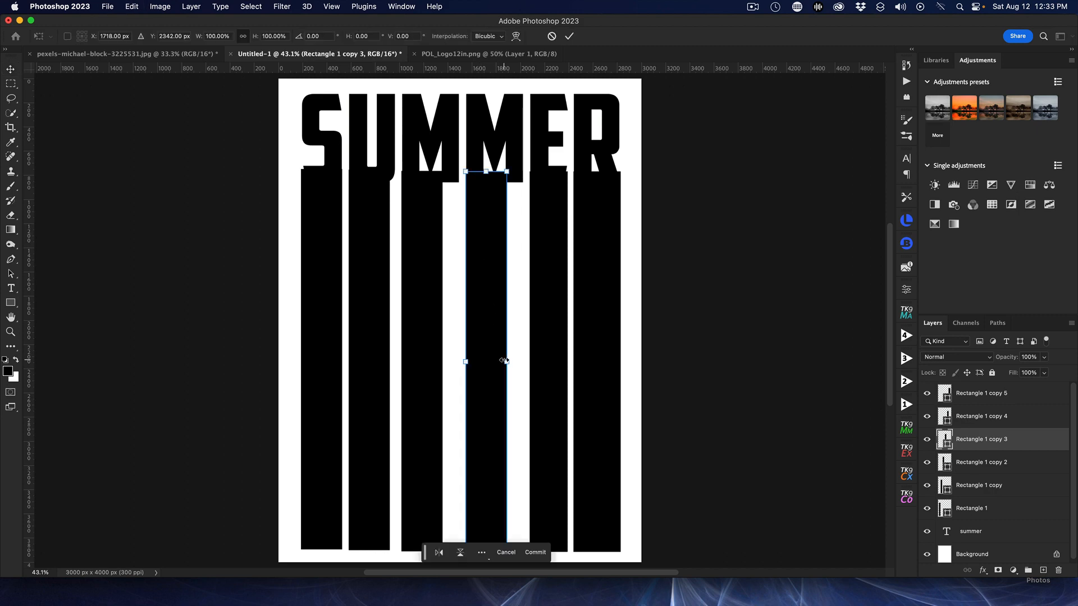
left_click_drag(505, 360, 521, 360)
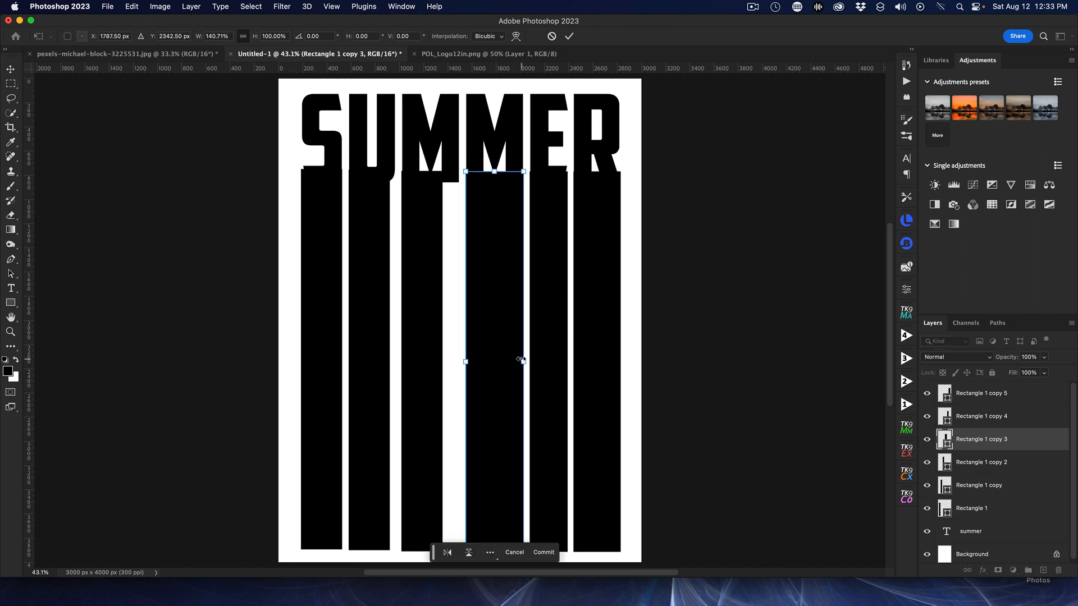
key("Return")
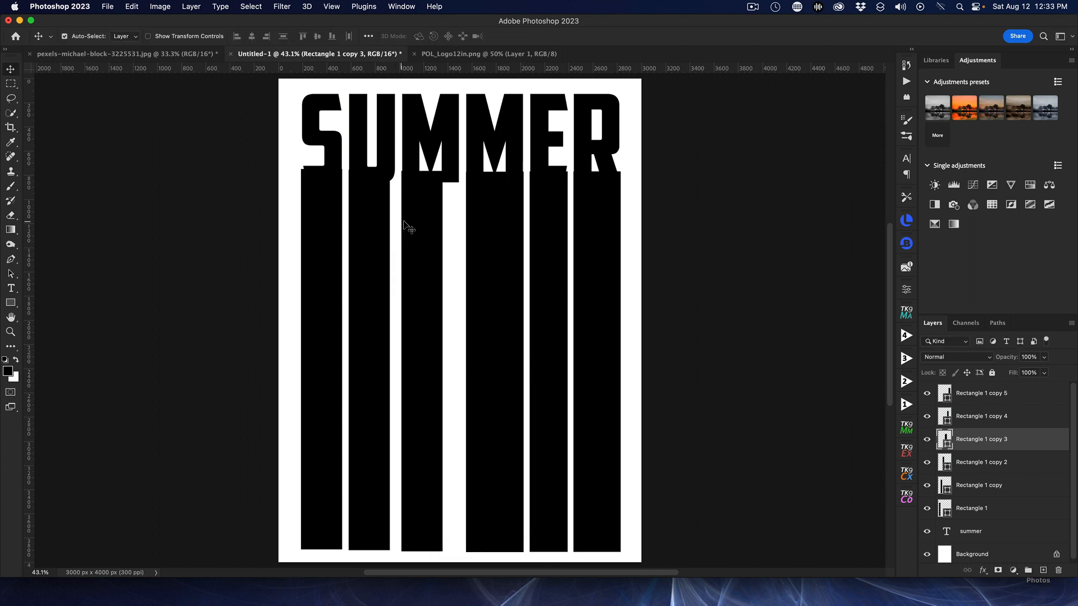
Step: Widen the rectangle below the first M to about 141% so its right edge matches the letter
left_click(425, 207)
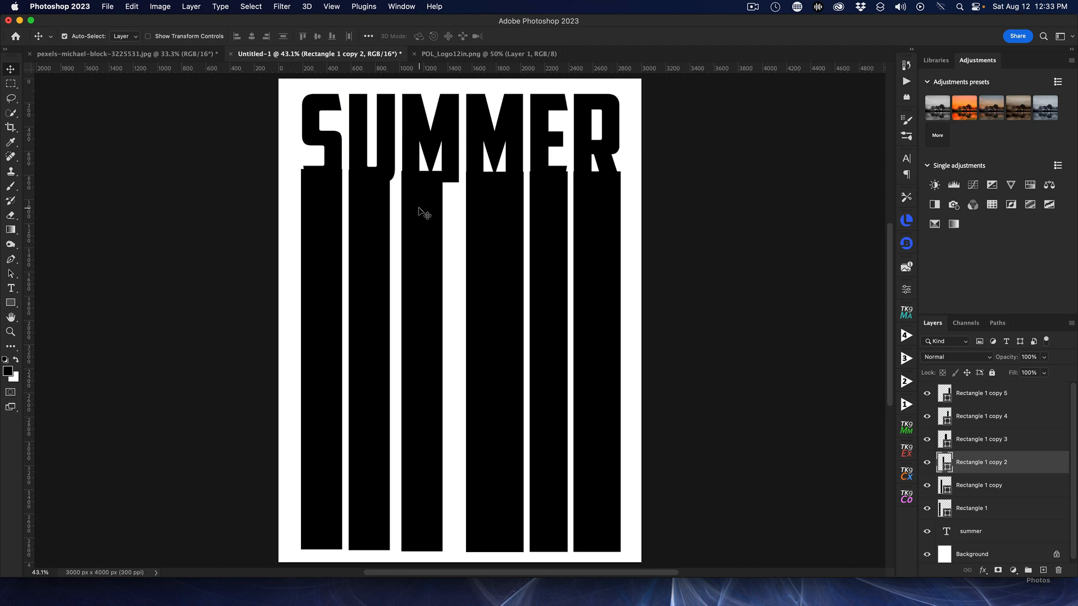
key("super+t")
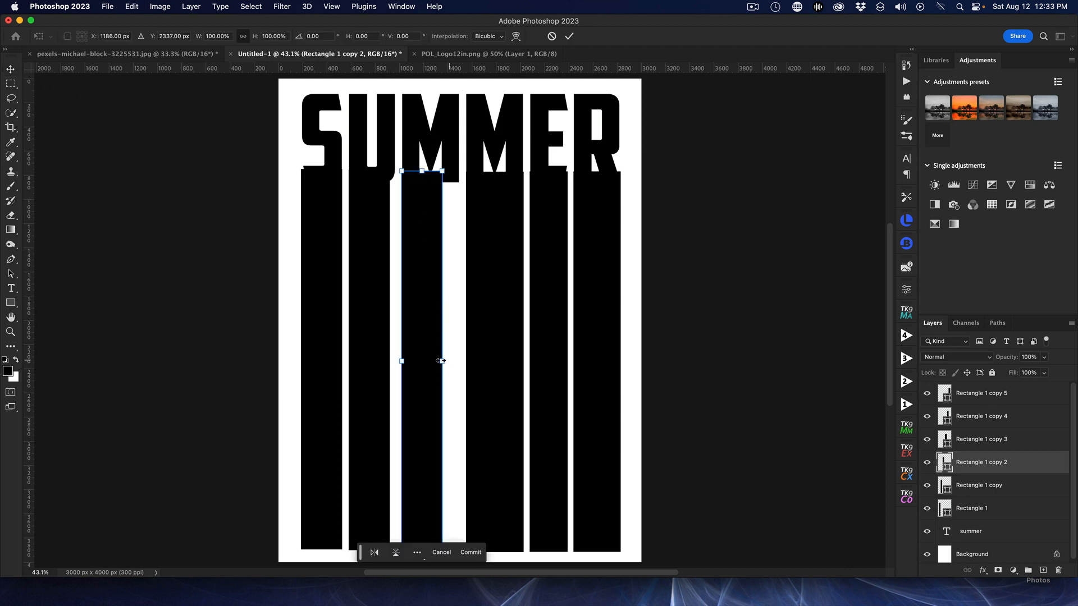
left_click_drag(441, 361, 458, 363)
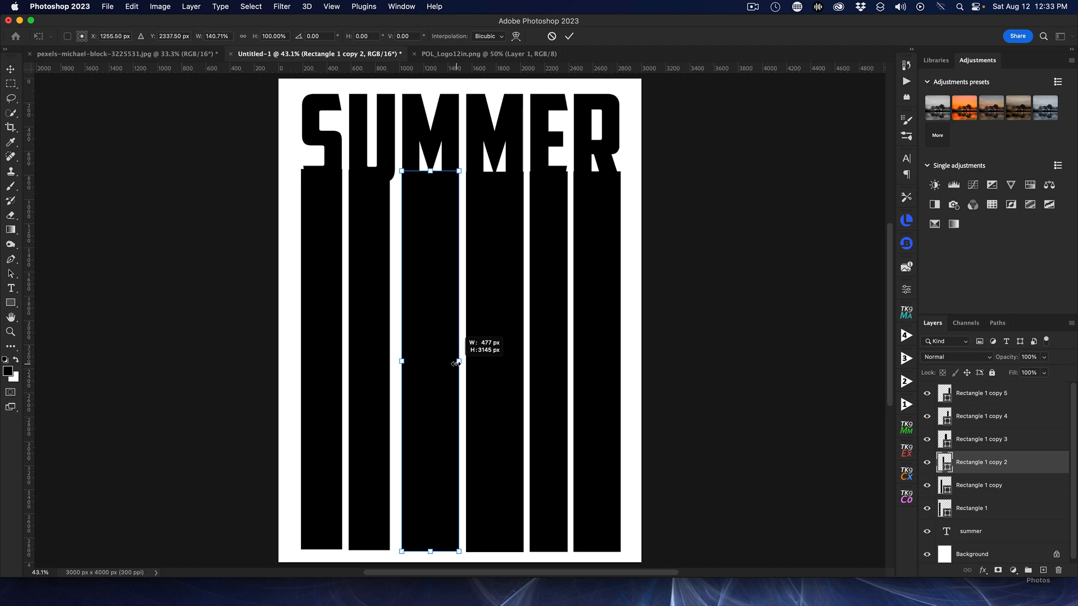
key("Return")
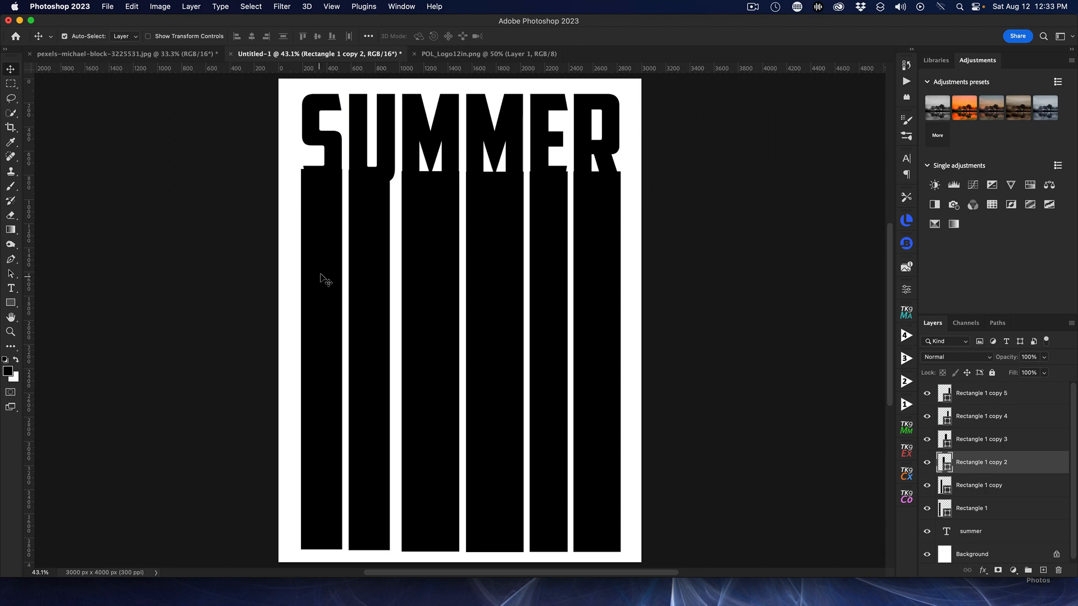
Step: Widen the rectangle below the U to about 115% so its right edge matches the letter
left_click(365, 237)
key("super+t")
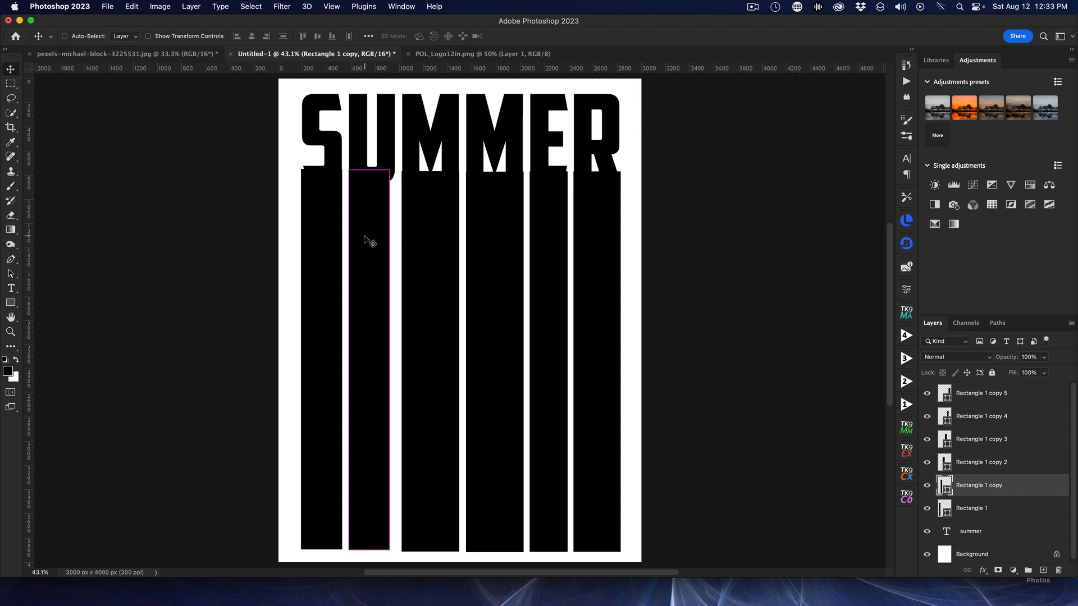
key("super+space")
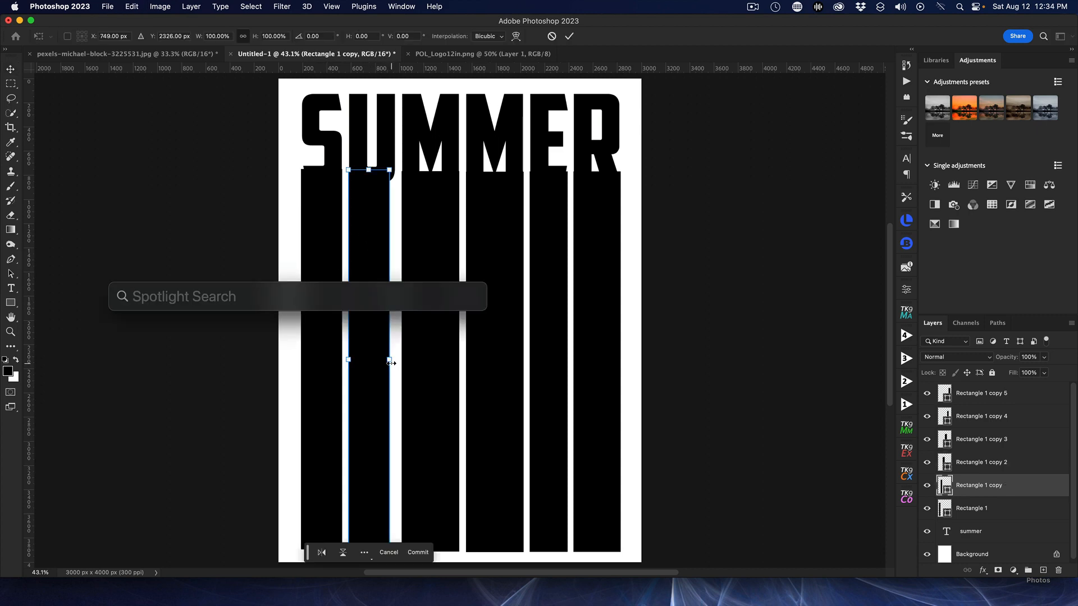
key("Escape")
left_click_drag(389, 359, 397, 359)
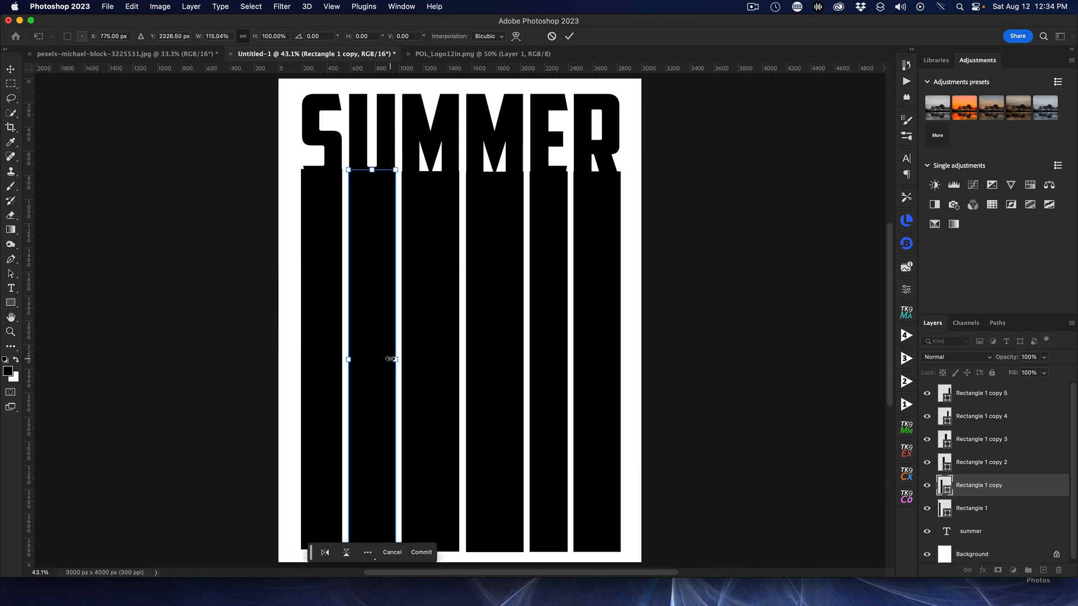
key("Return")
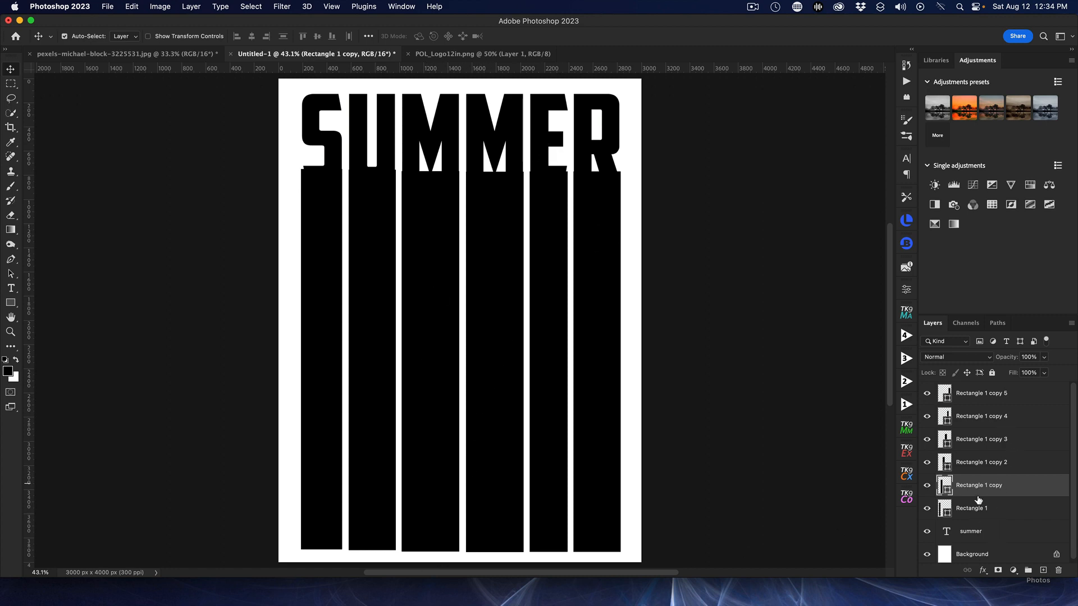
Step: Shorten the rectangle below the E from its bottom edge to about 94% of its height
left_click(986, 398)
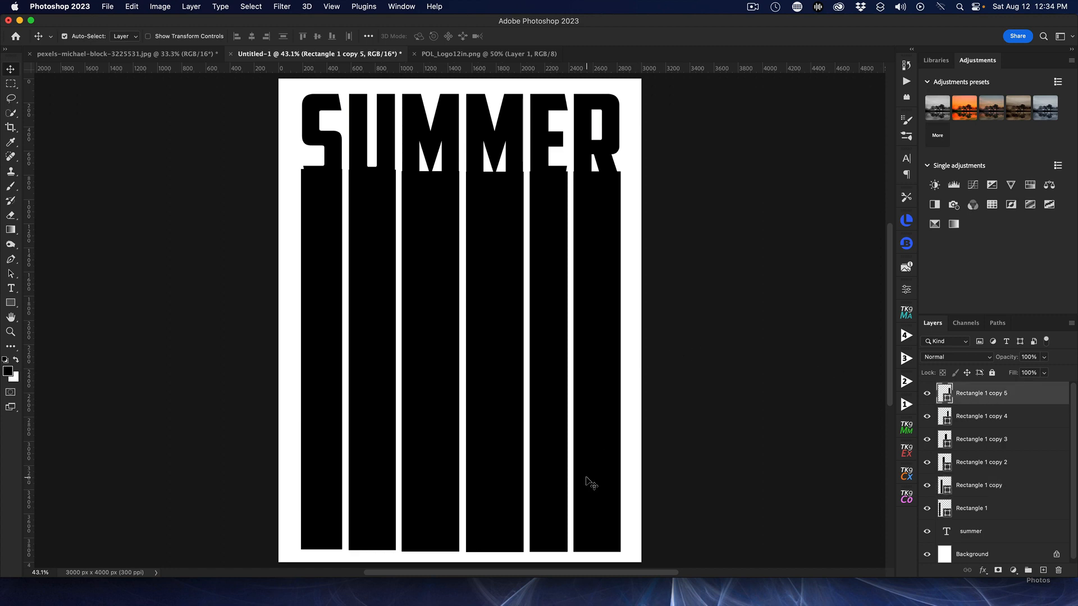
left_click(546, 449)
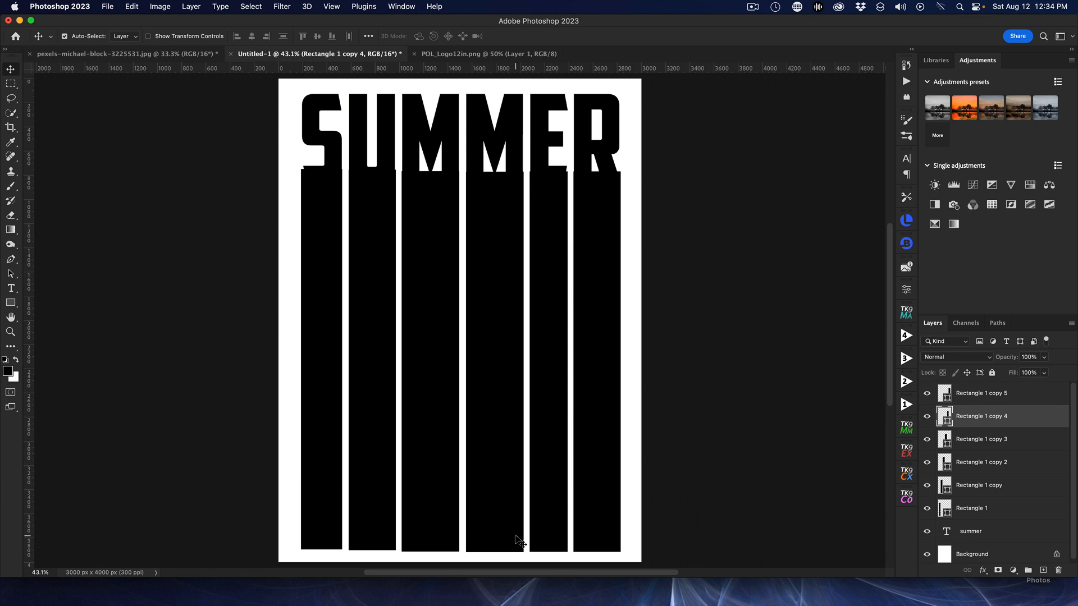
key("super")
key("super+t")
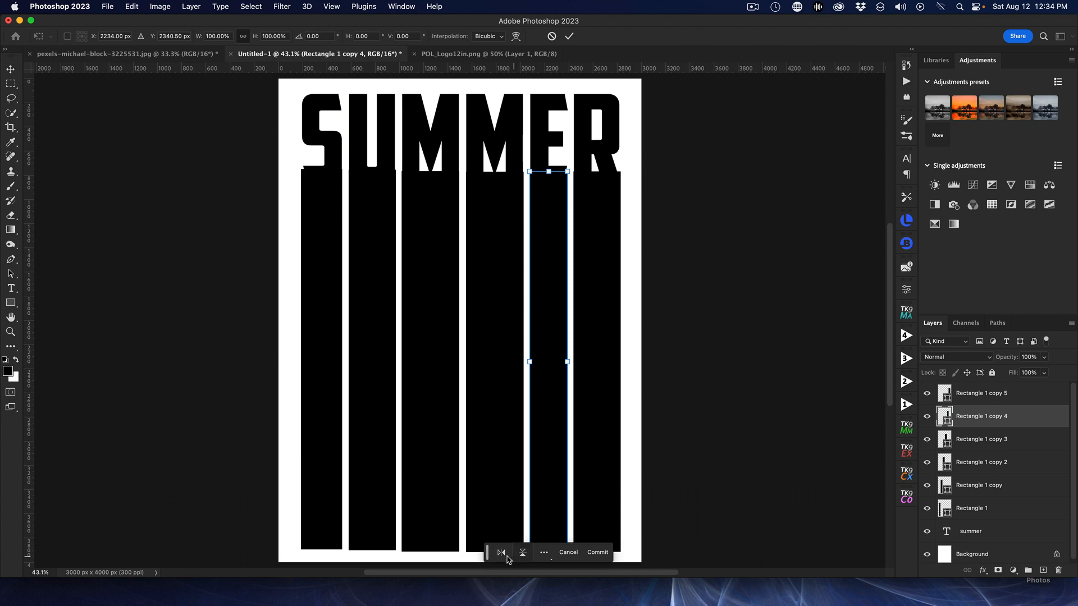
left_click_drag(488, 554, 701, 44)
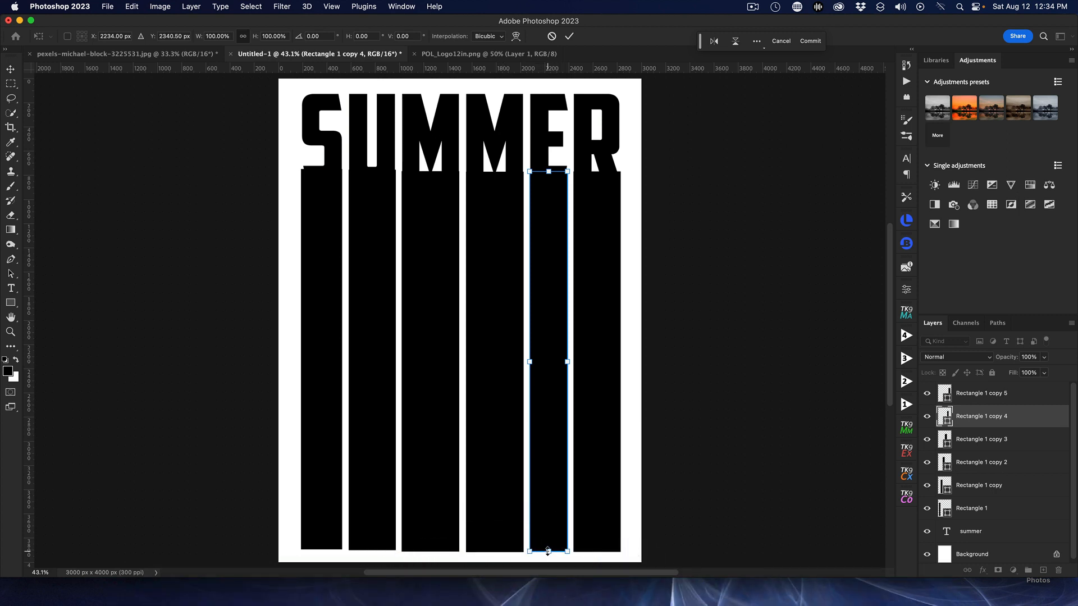
left_click_drag(548, 552, 549, 529)
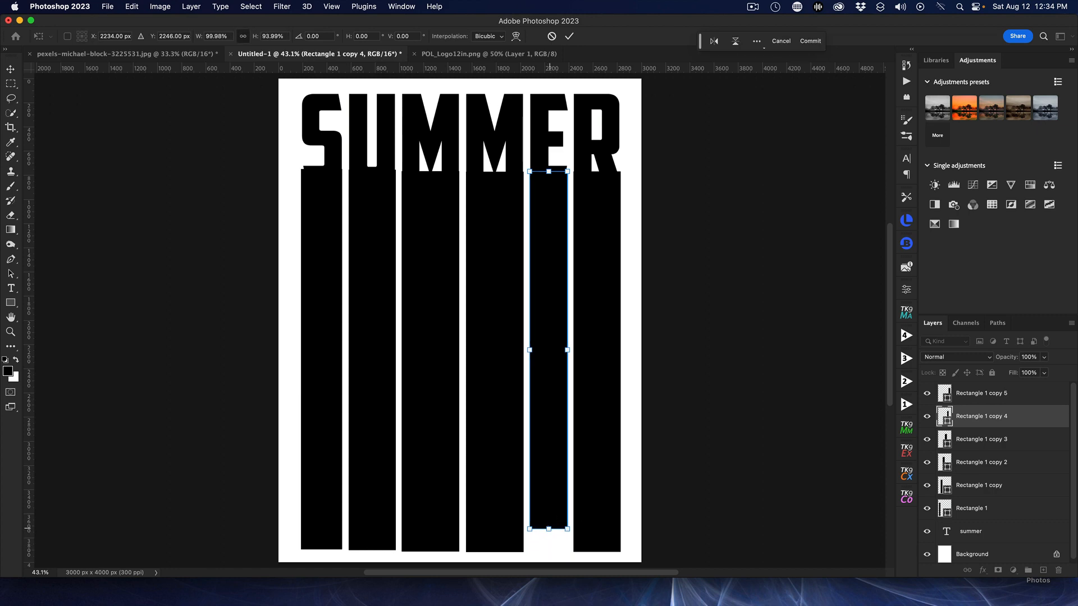
key("Return")
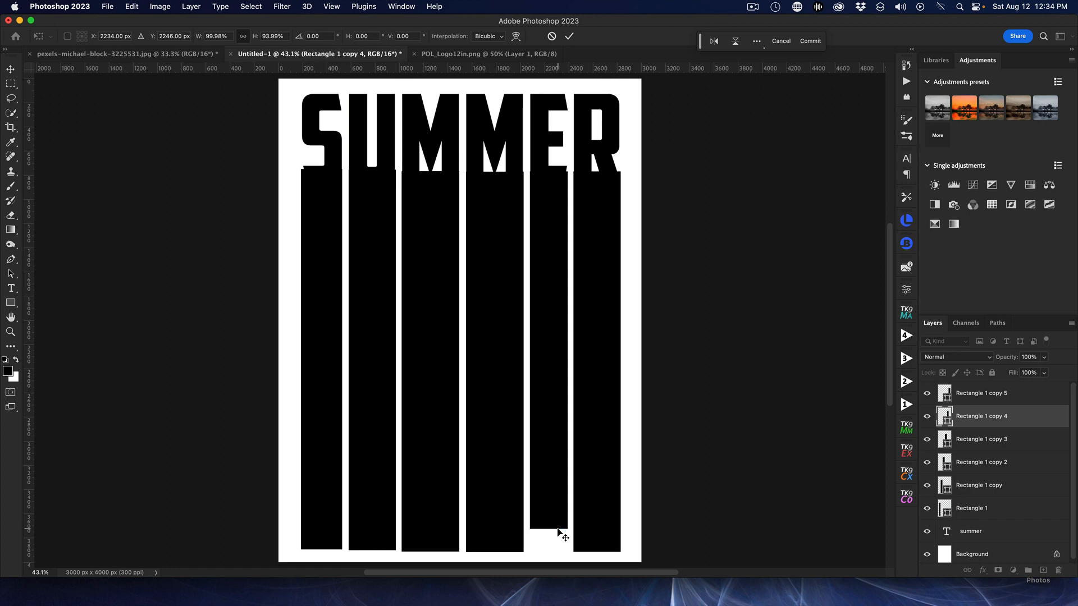
Step: Shorten the rectangle below the U to about 94% height so its bottom roughly lines up with the E's rectangle
left_click(369, 496)
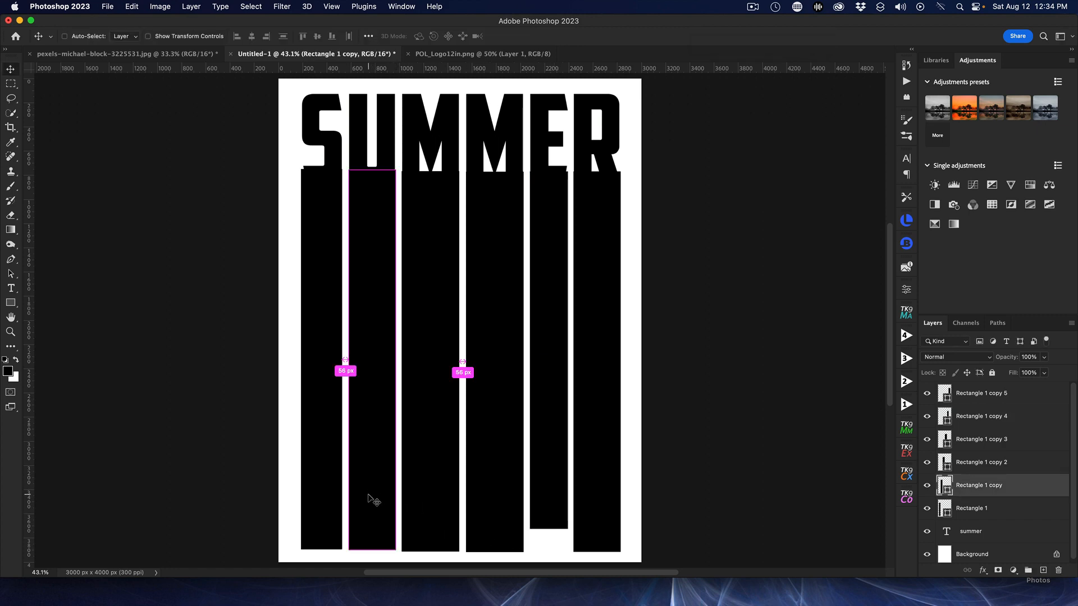
key("super+t")
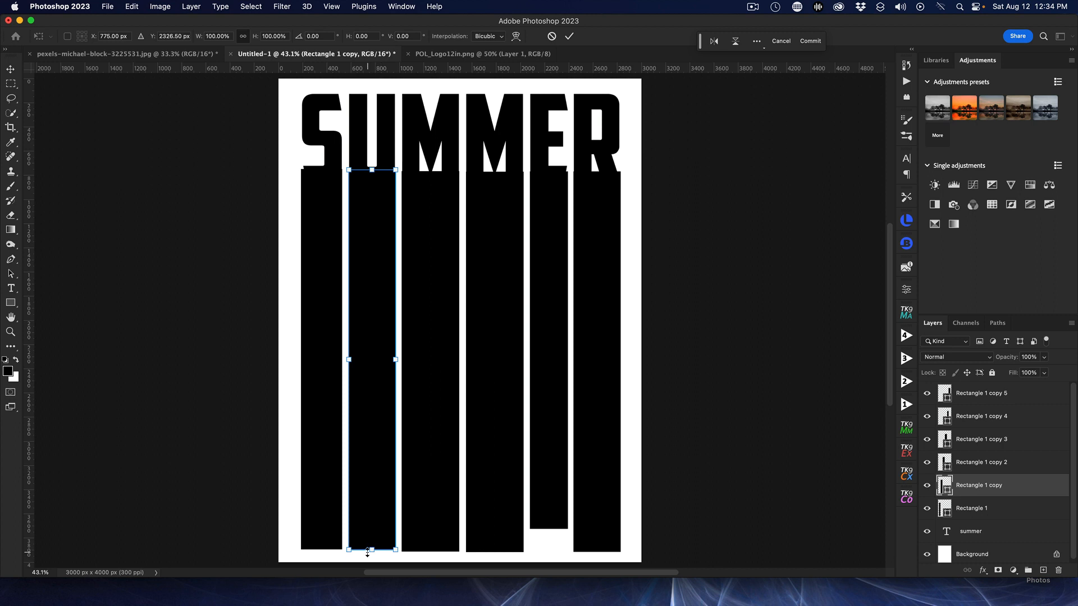
left_click_drag(368, 551, 384, 526)
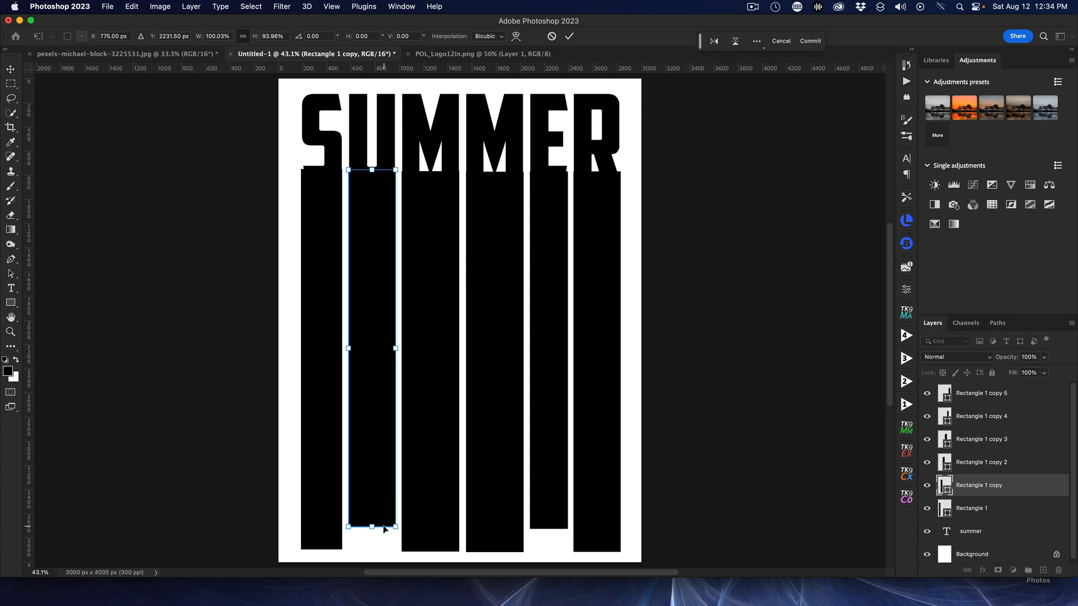
key("Return")
Step: Shorten the rectangle below the first M from its bottom edge to about 85% of its height
left_click(426, 517)
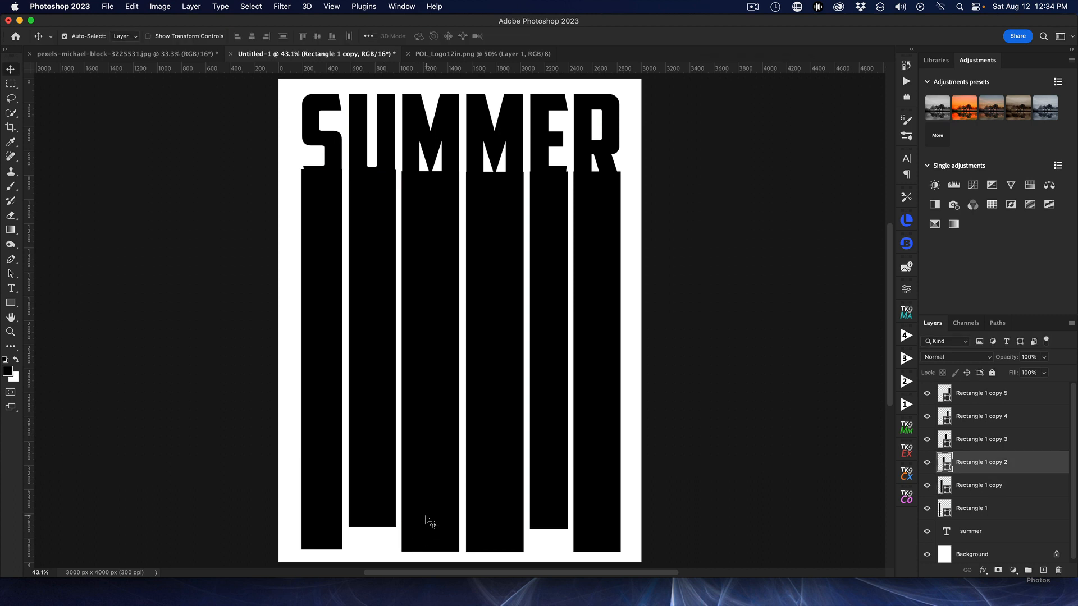
key("super+t")
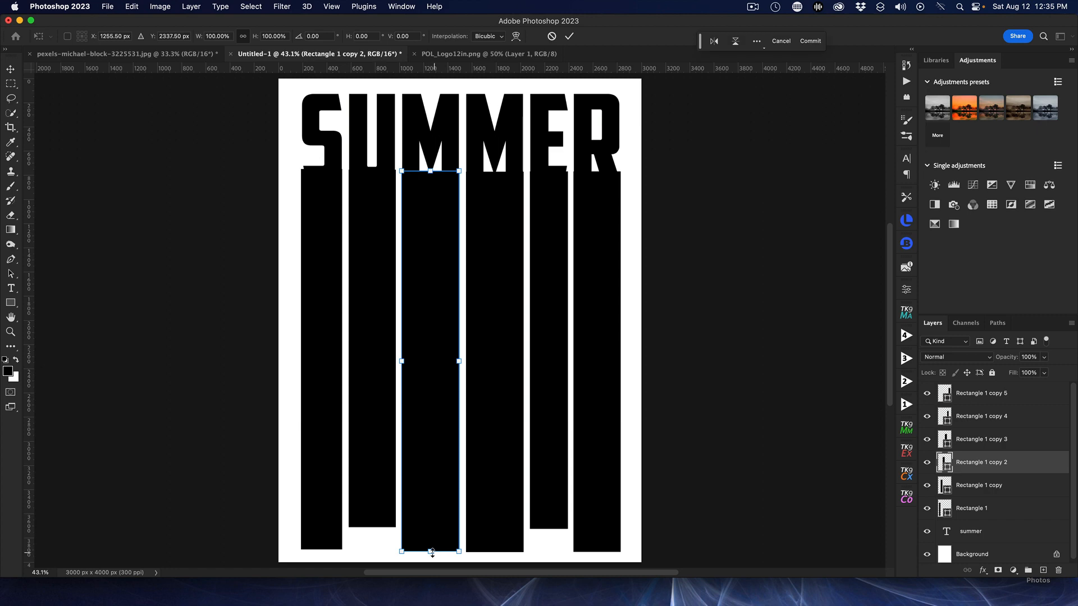
left_click_drag(429, 552, 437, 495)
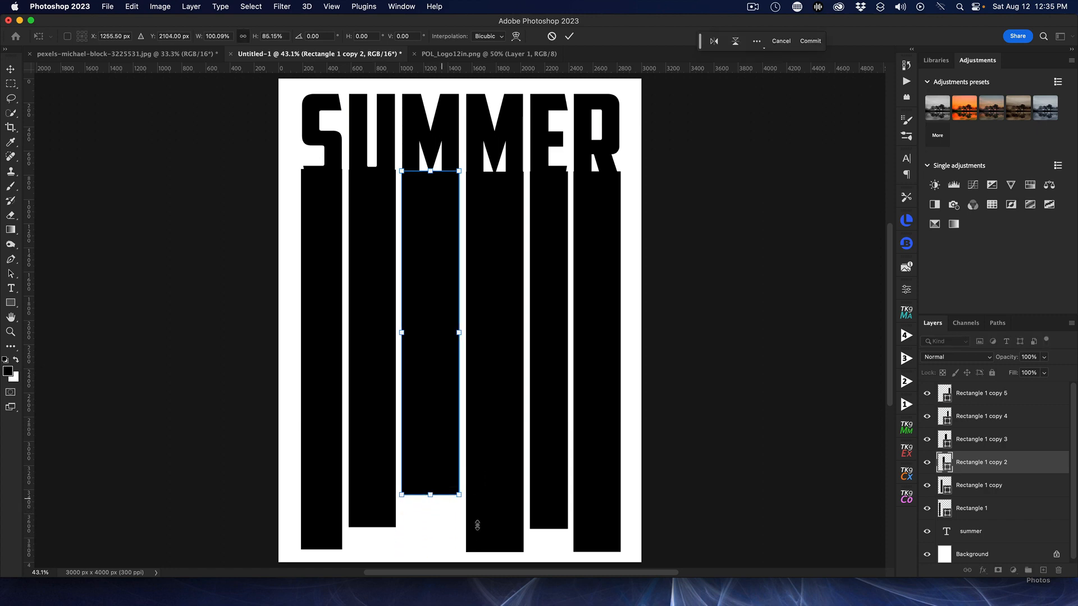
key("Return")
Step: Shorten the rectangle below the second M to about 85% height, level with the first M's rectangle
left_click(510, 529)
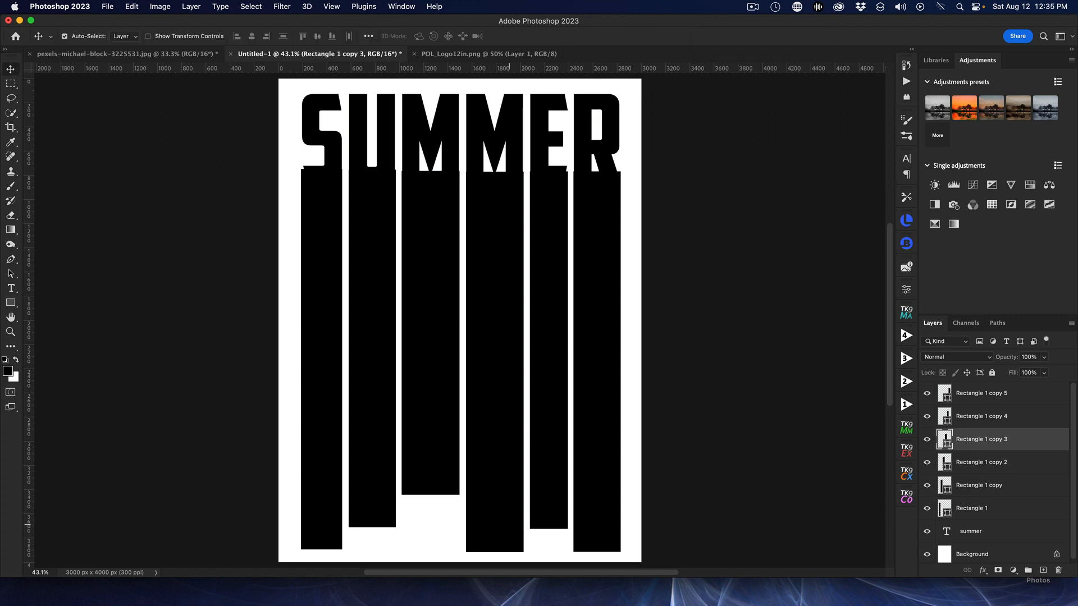
key("super+t")
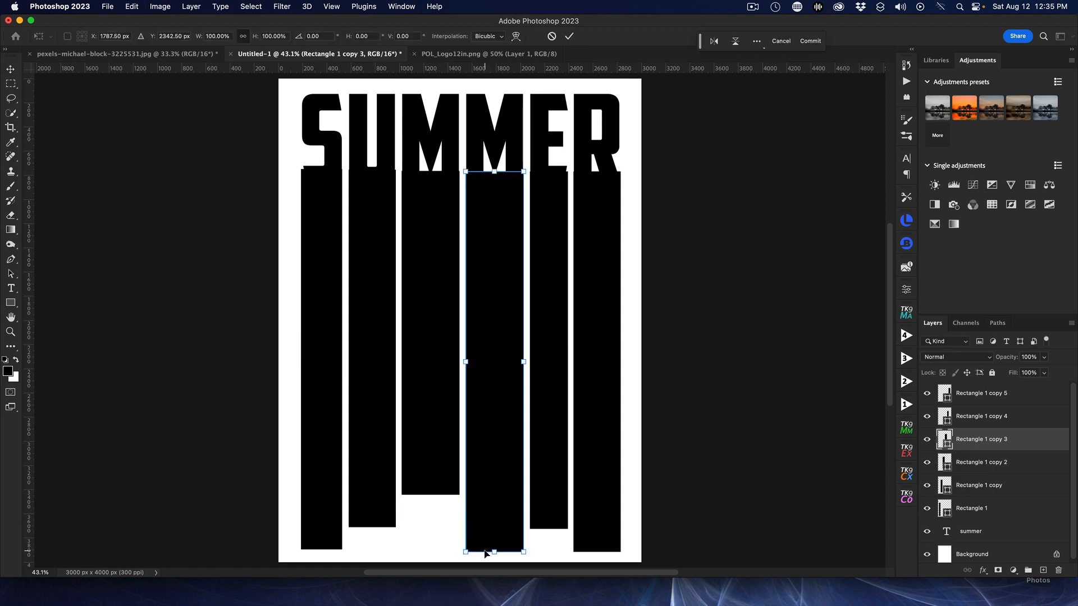
left_click_drag(496, 552, 504, 495)
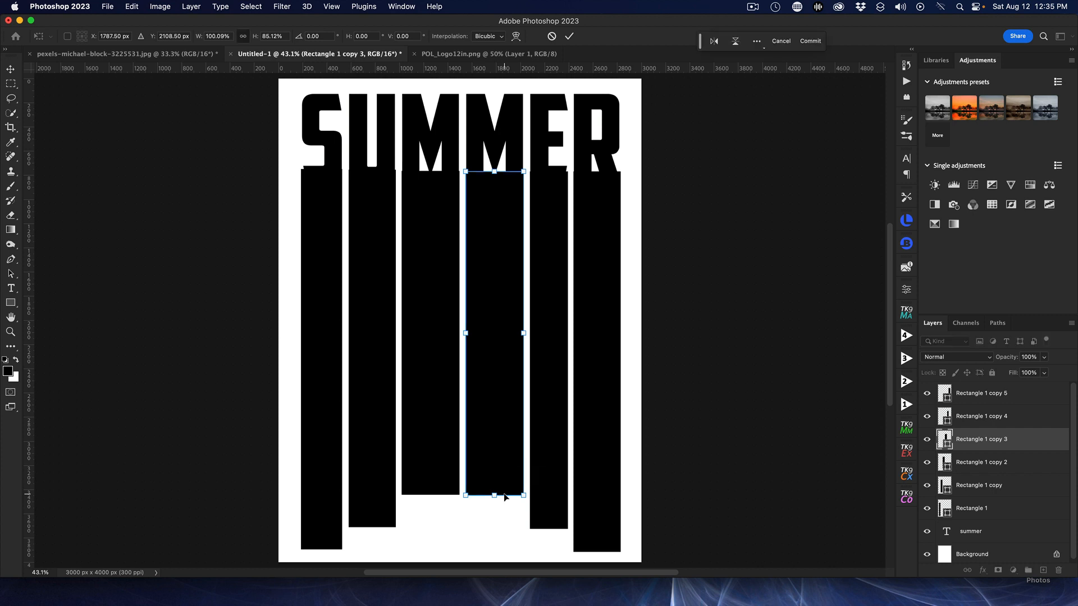
key("Return")
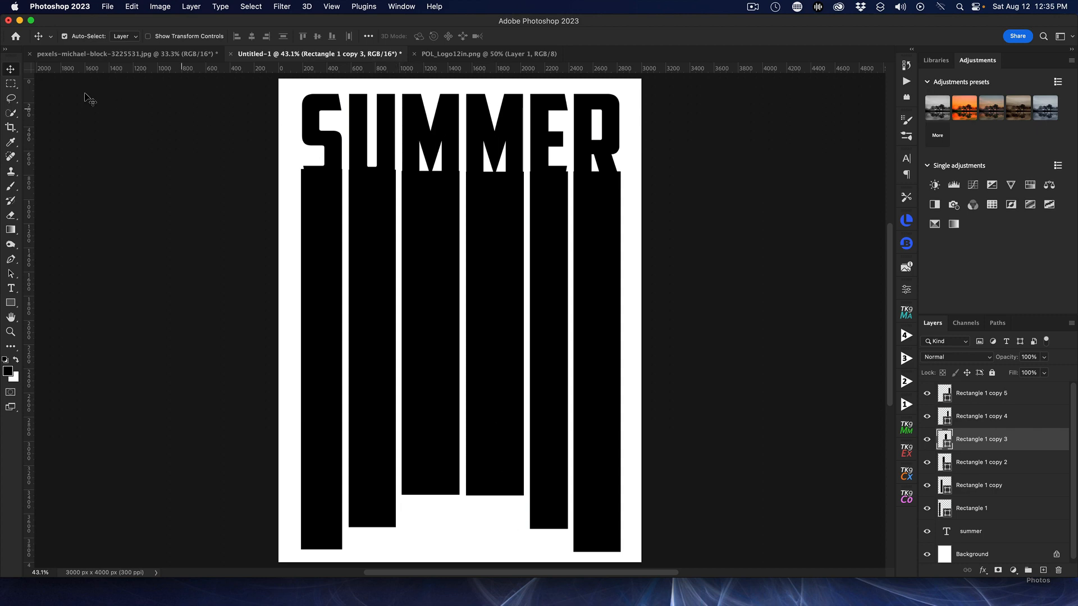
Step: Copy the pool photo from its own document into the poster, above all other layers, and position it to cover the whole canvas
left_click(146, 54)
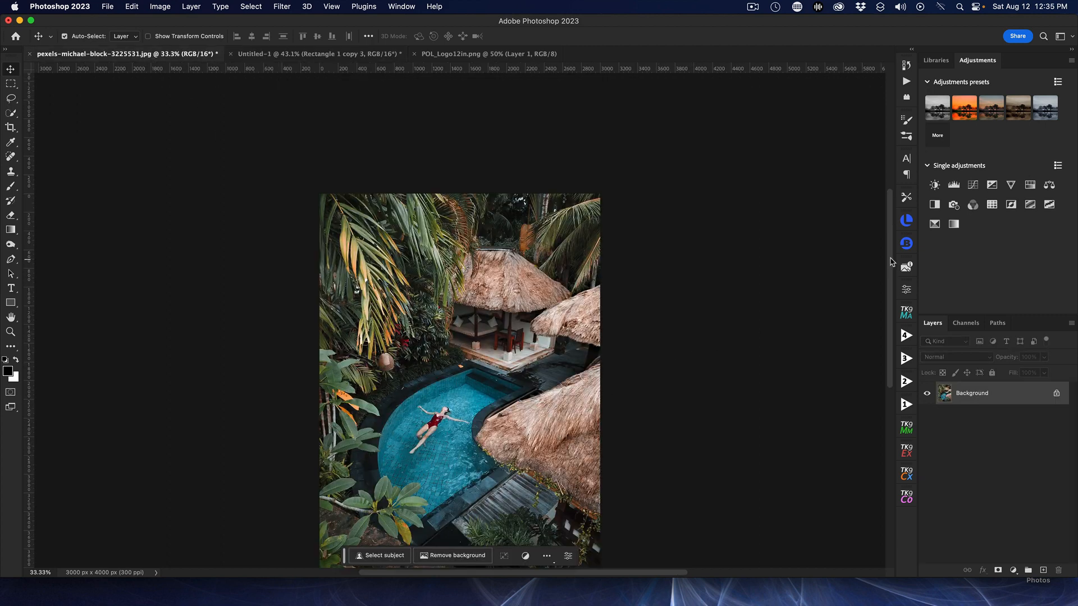
scroll(892, 261, "down", 3)
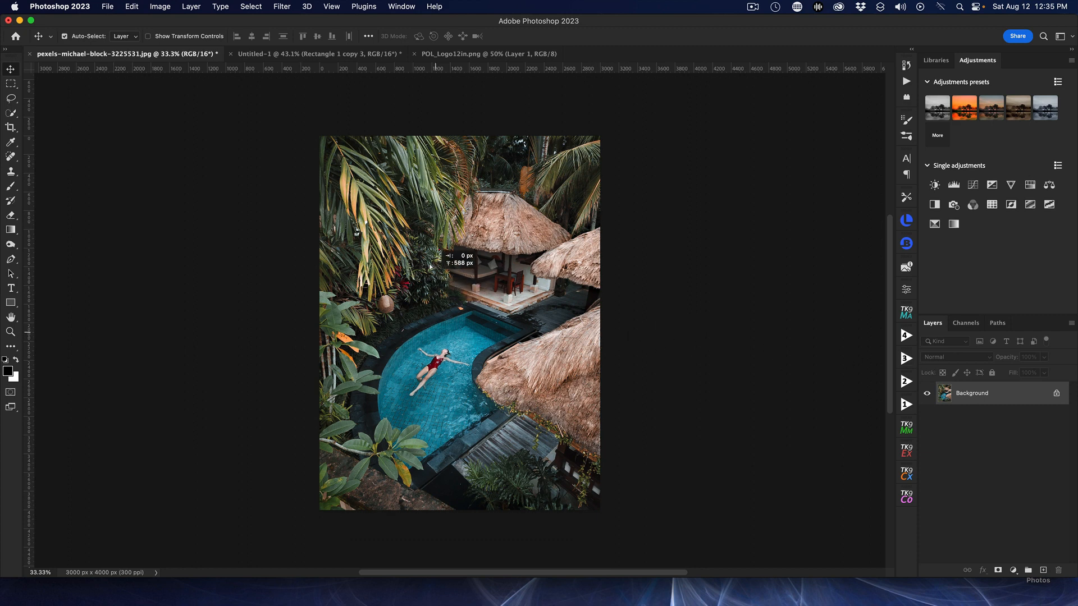
scroll(365, 101, "up", 8)
left_click(352, 56)
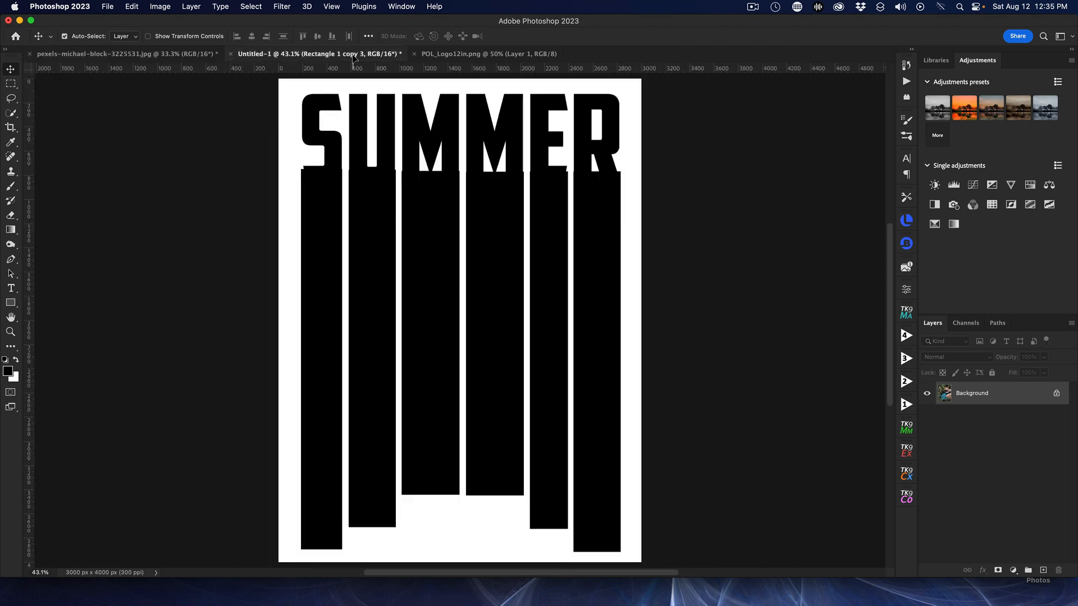
left_click_drag(449, 346, 449, 345)
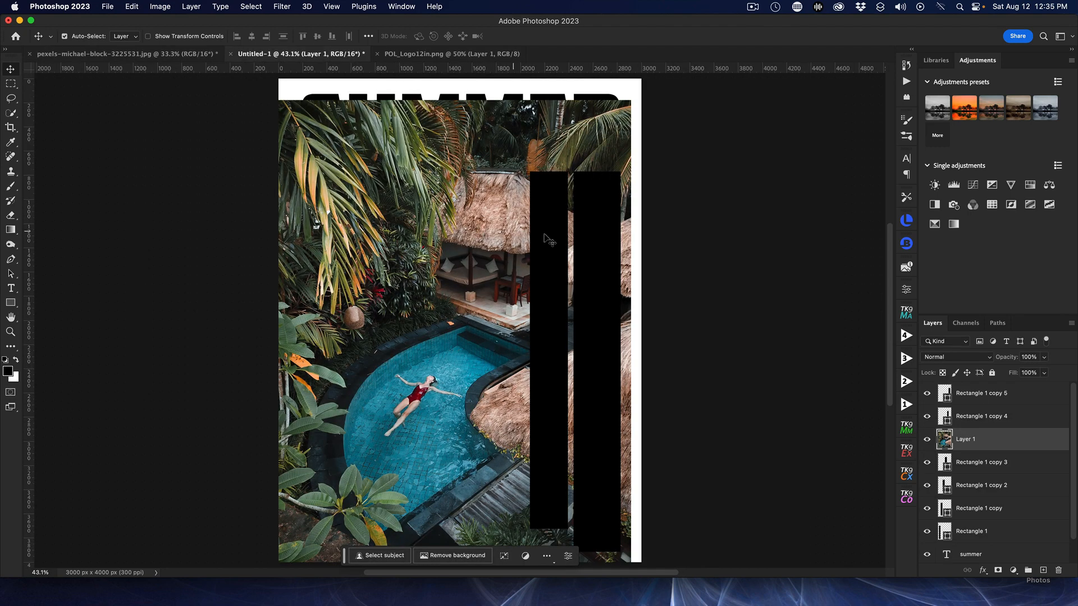
left_click_drag(997, 439, 994, 391)
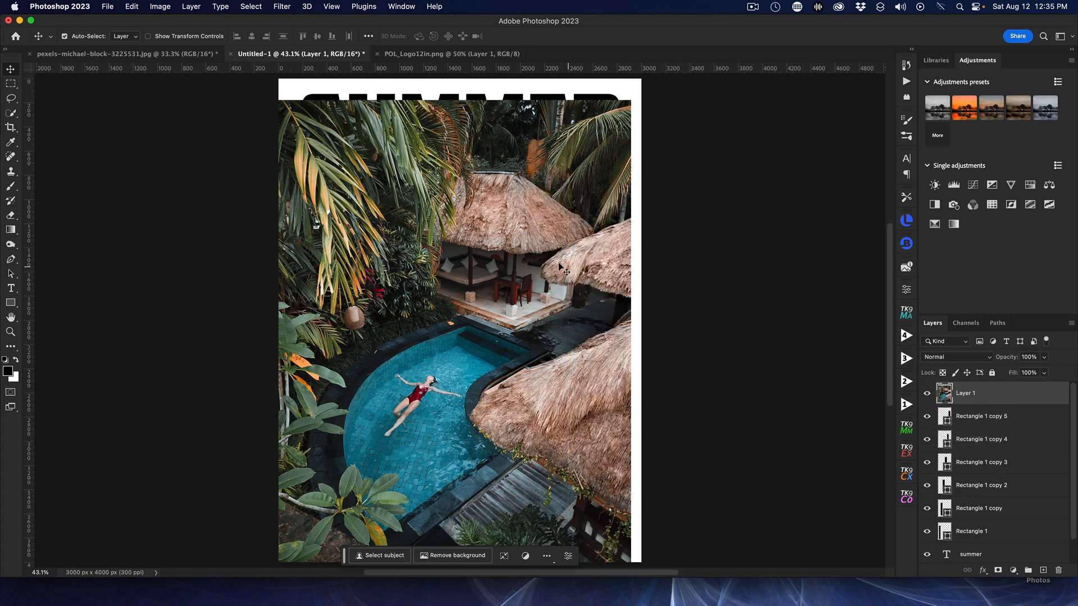
left_click_drag(480, 145, 488, 123)
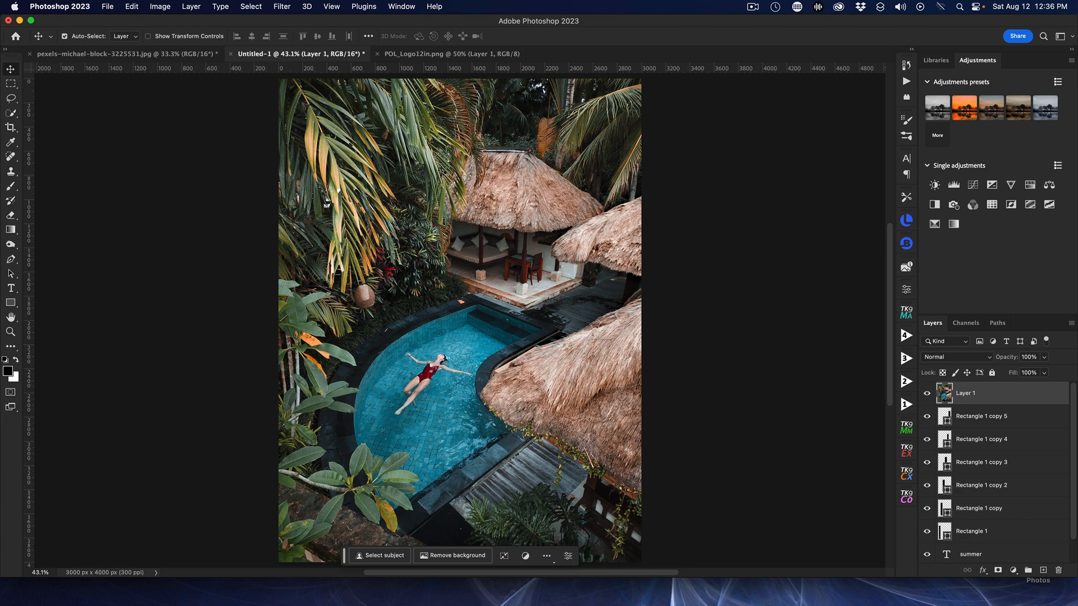
Step: Group all six rectangle layers with the summer text layer, and expand the group to show its contents
left_click(992, 419)
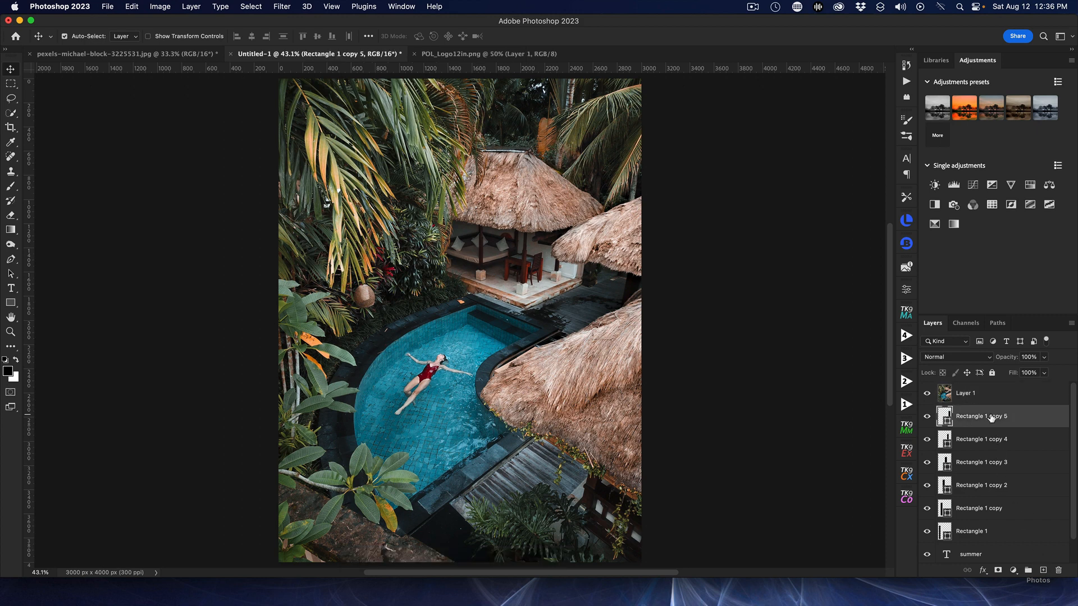
scroll(1017, 480, "down", 2)
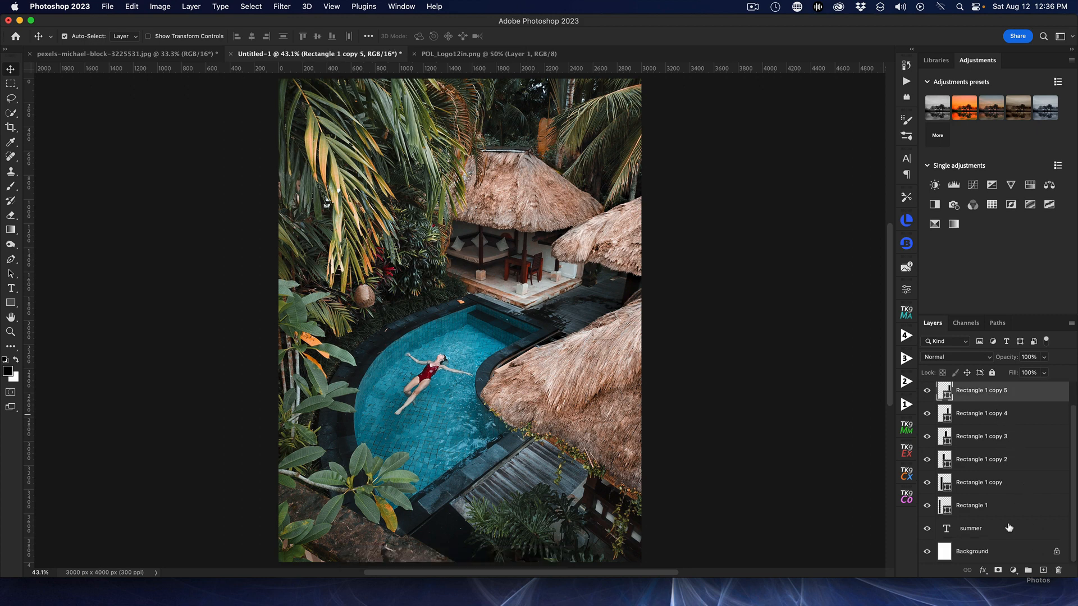
left_click(973, 532, "shift")
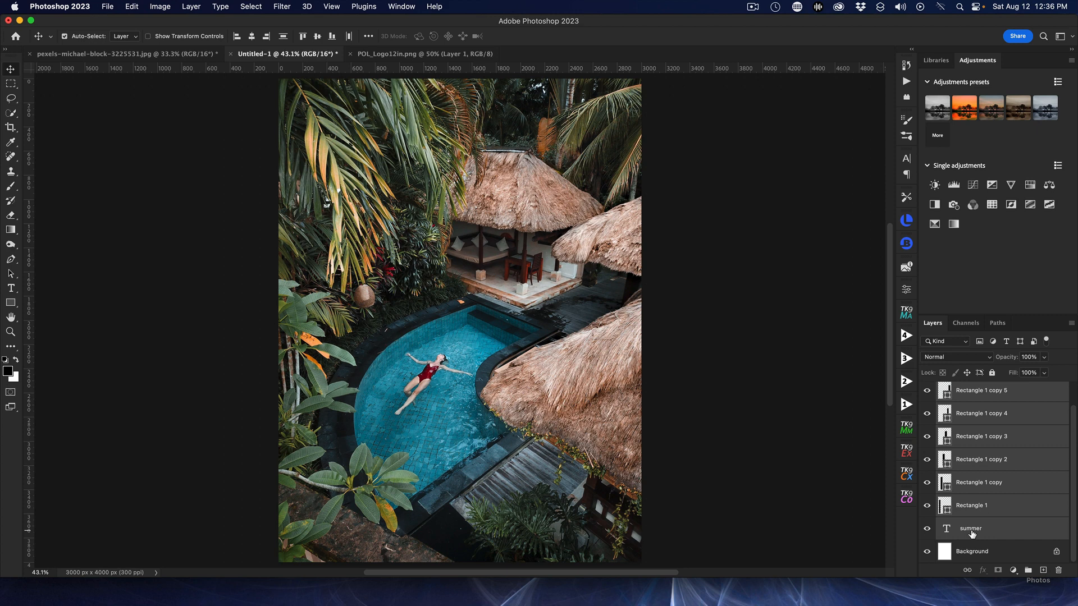
left_click(1028, 571)
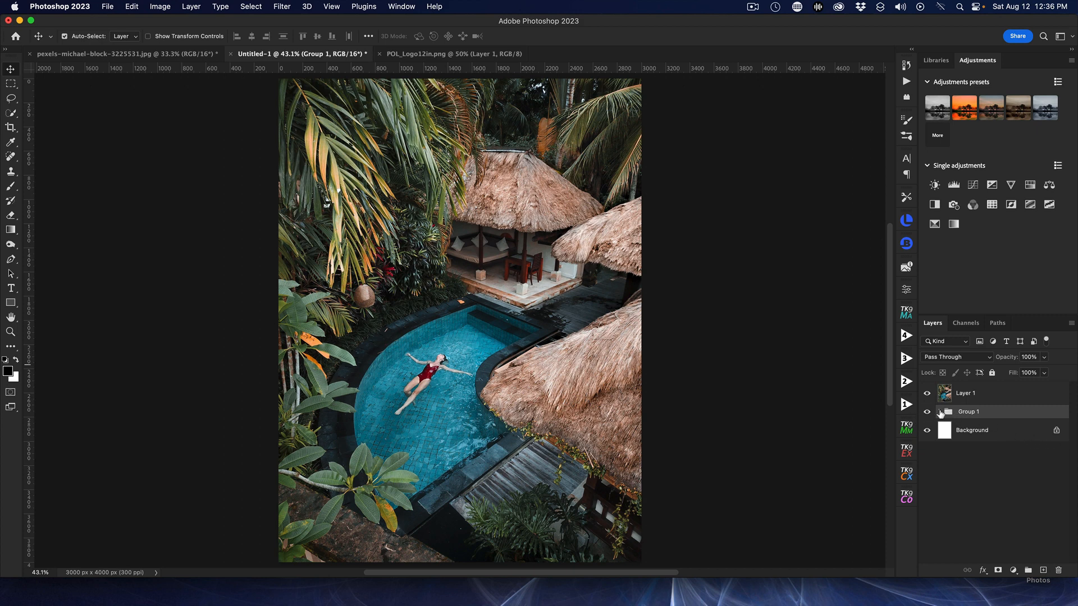
left_click(940, 413)
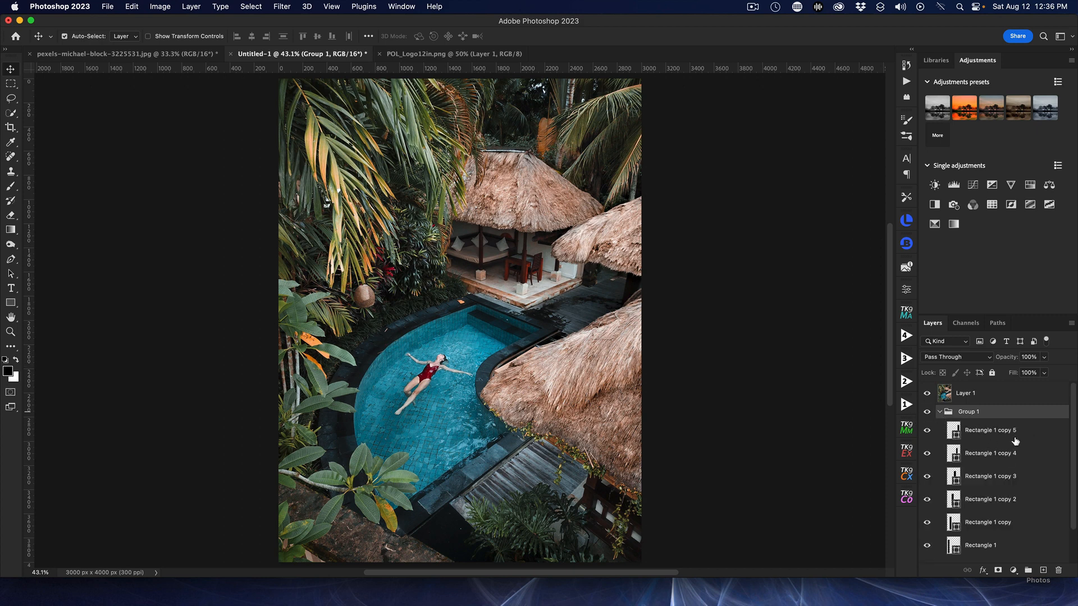
Step: Collapse the group and clip the pool photo layer to it, so the photo fills only the SUMMER shape
scroll(1012, 445, "down", 1)
scroll(1011, 441, "up", 1)
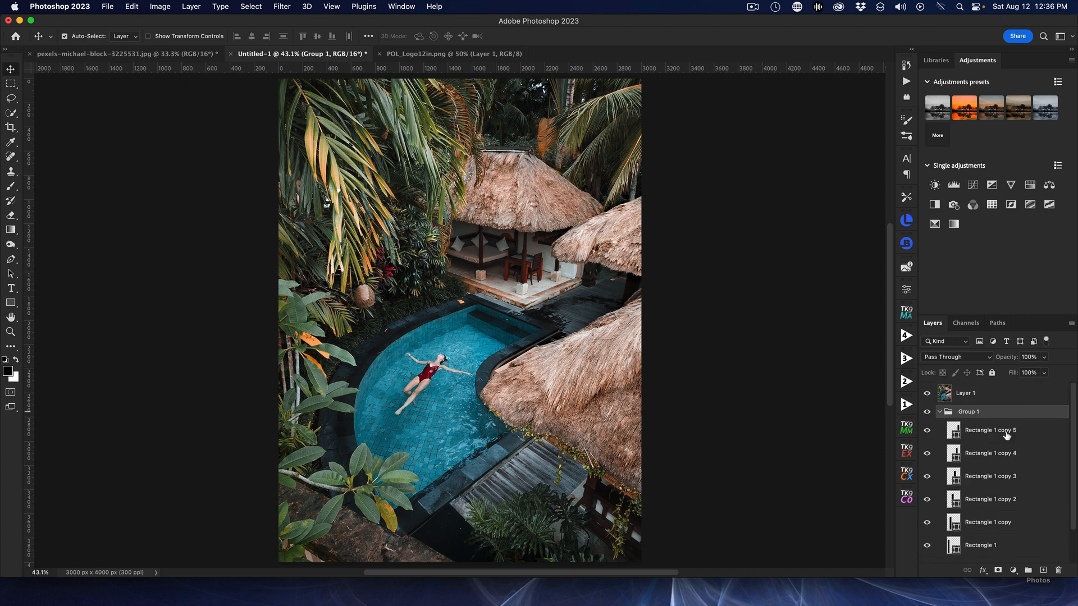
left_click(940, 412)
left_click(1000, 393)
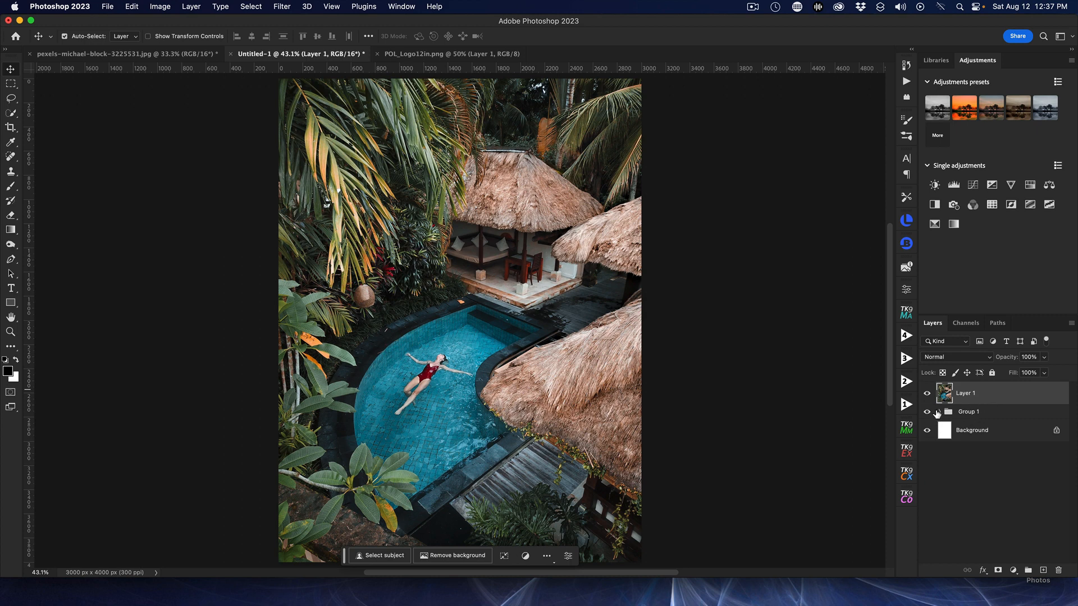
left_click(999, 401, "alt")
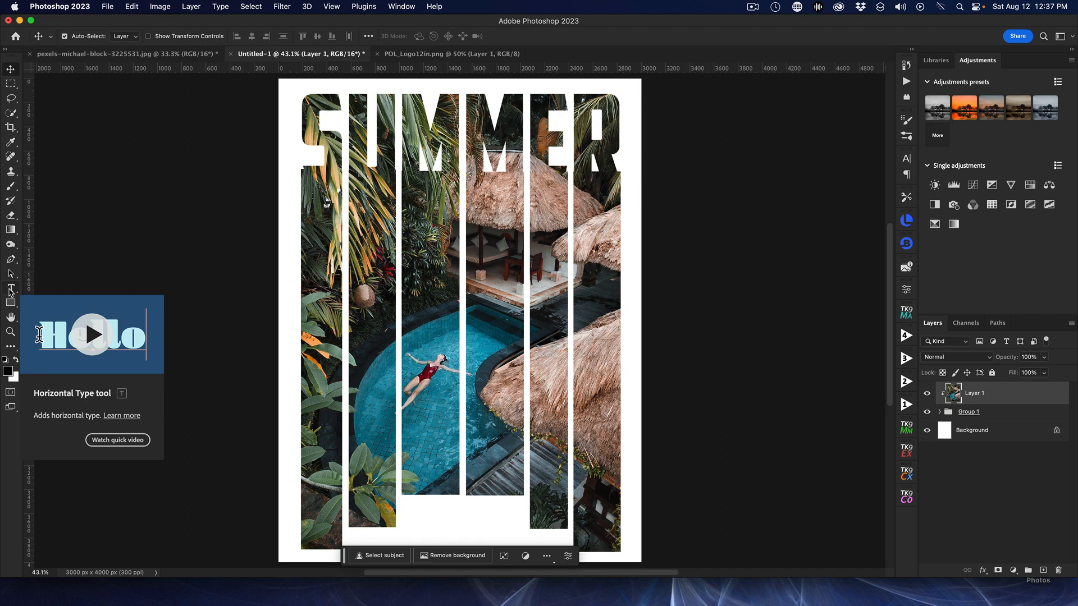
Step: Add a new horizontal text layer near the poster's lower edge reading "Getaway"
left_click(11, 290)
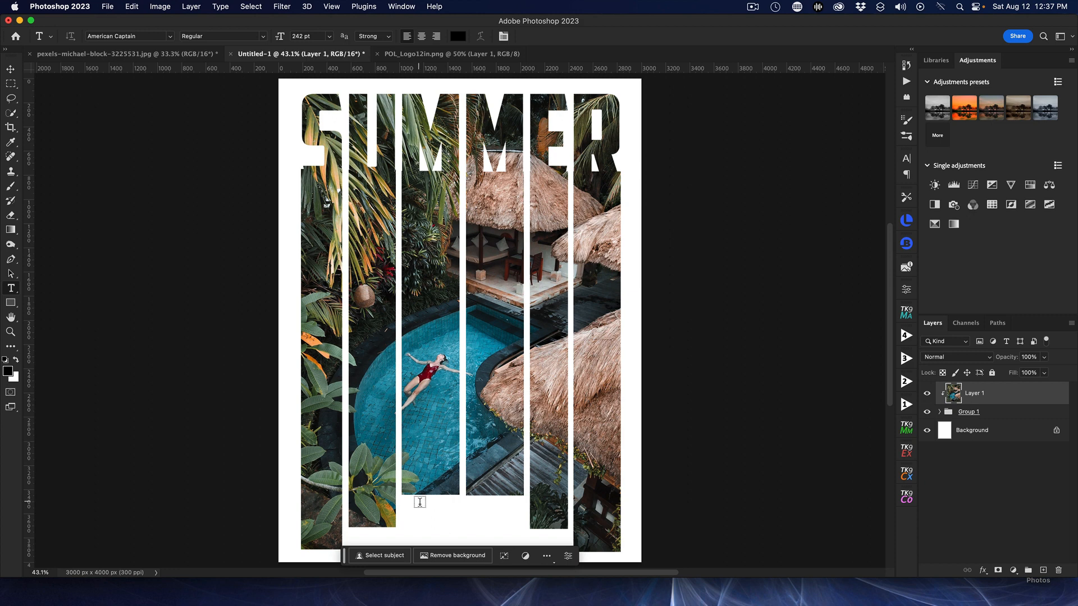
left_click(428, 510)
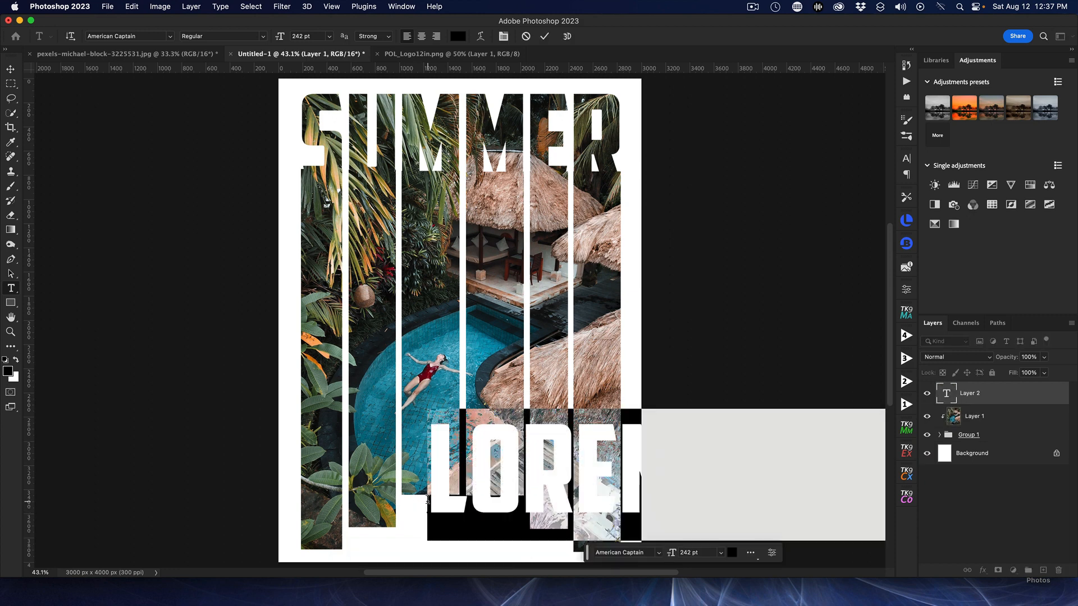
type("GETA")
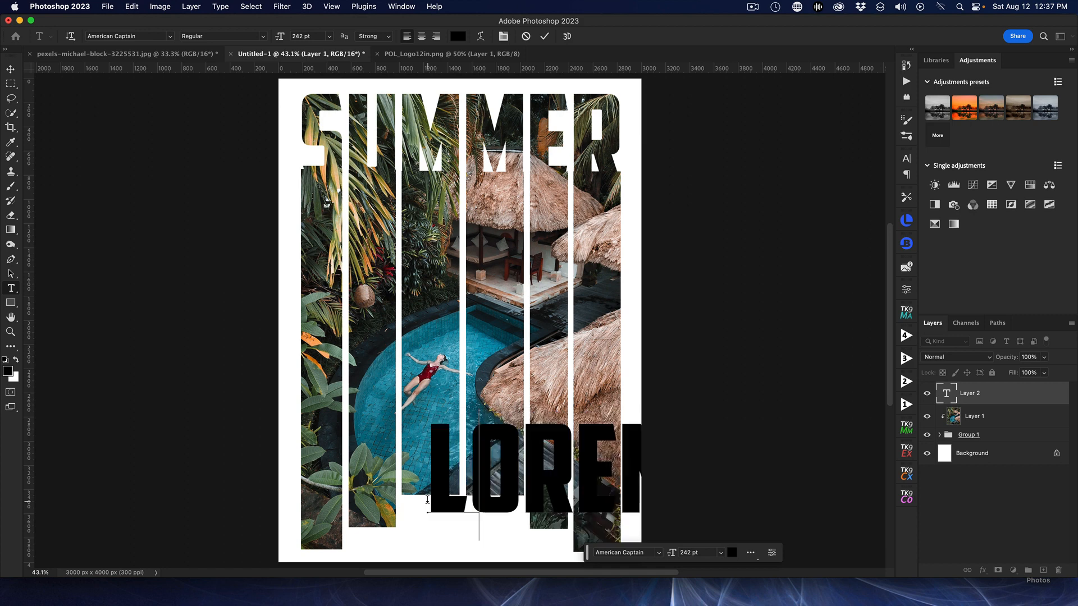
type("W")
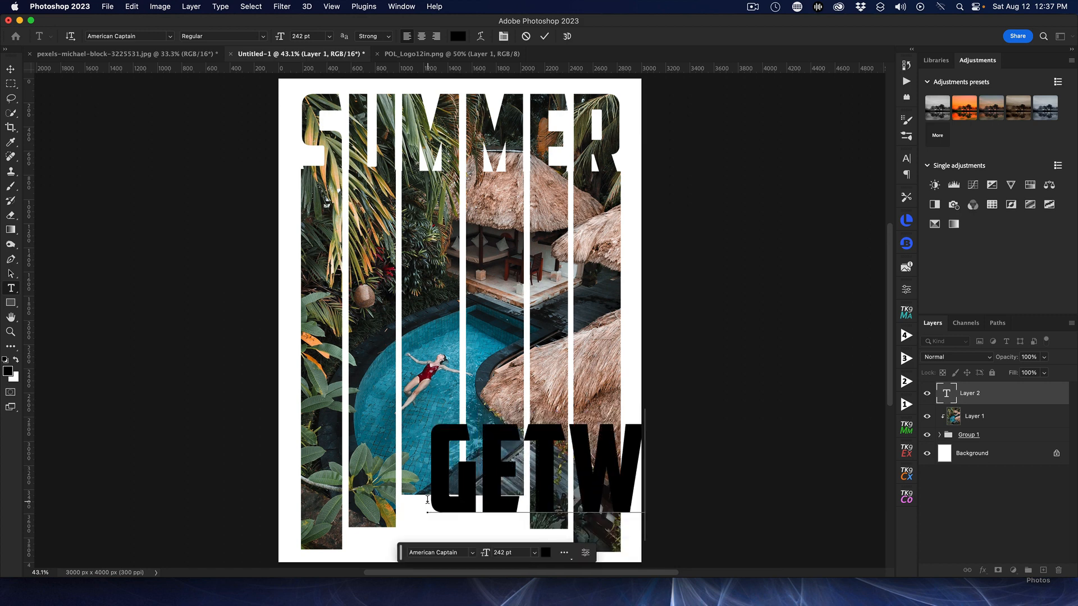
key("BackSpace")
type("AWAY")
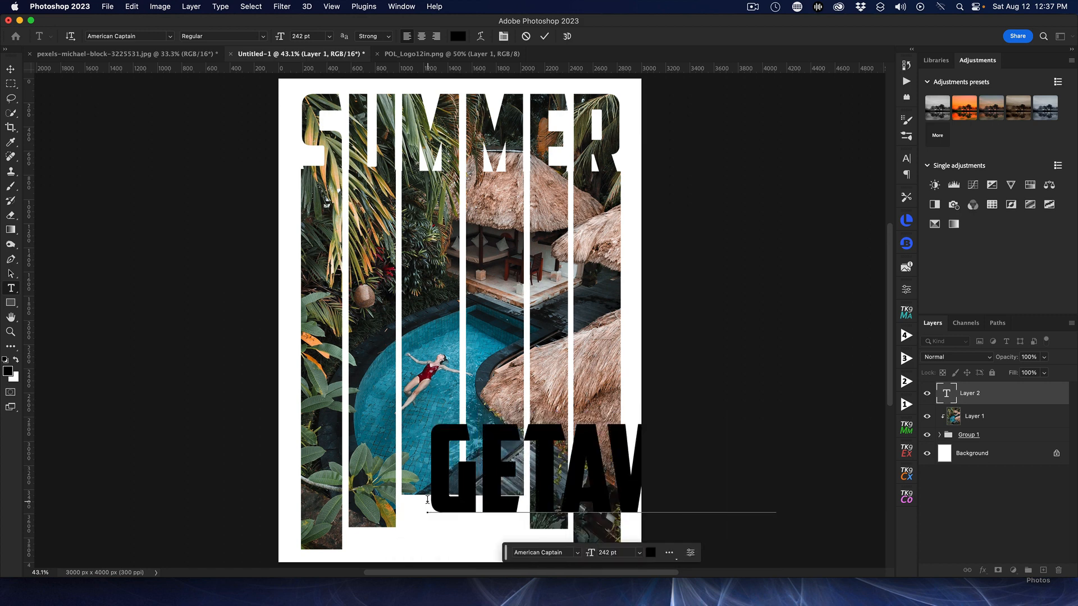
Step: Set the Getaway text in the Abuget font and place it across the photo just below SUMMER
left_click_drag(427, 445, 773, 469)
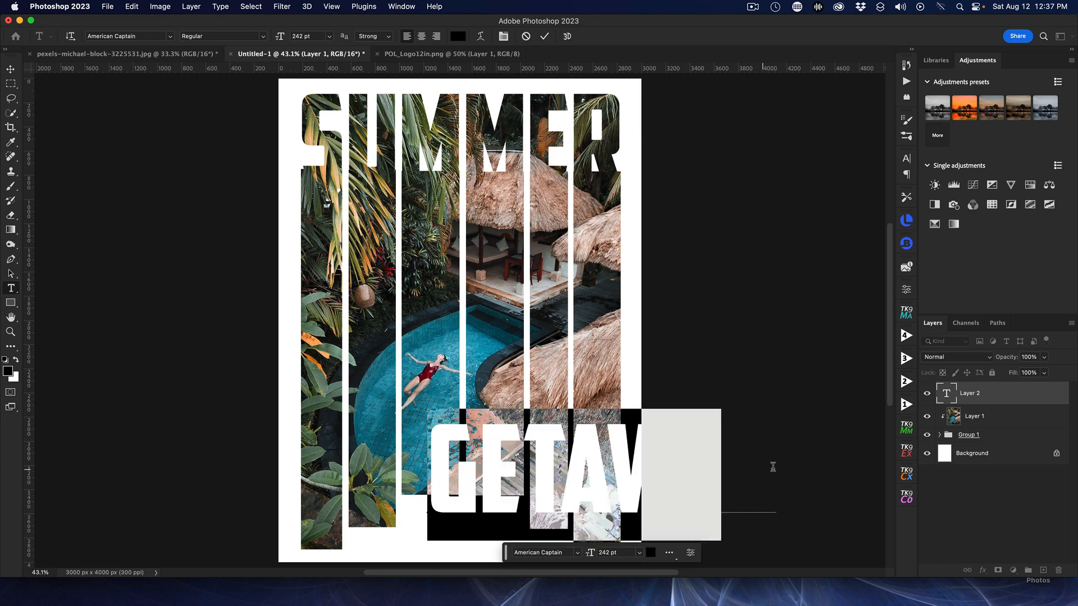
left_click(576, 553)
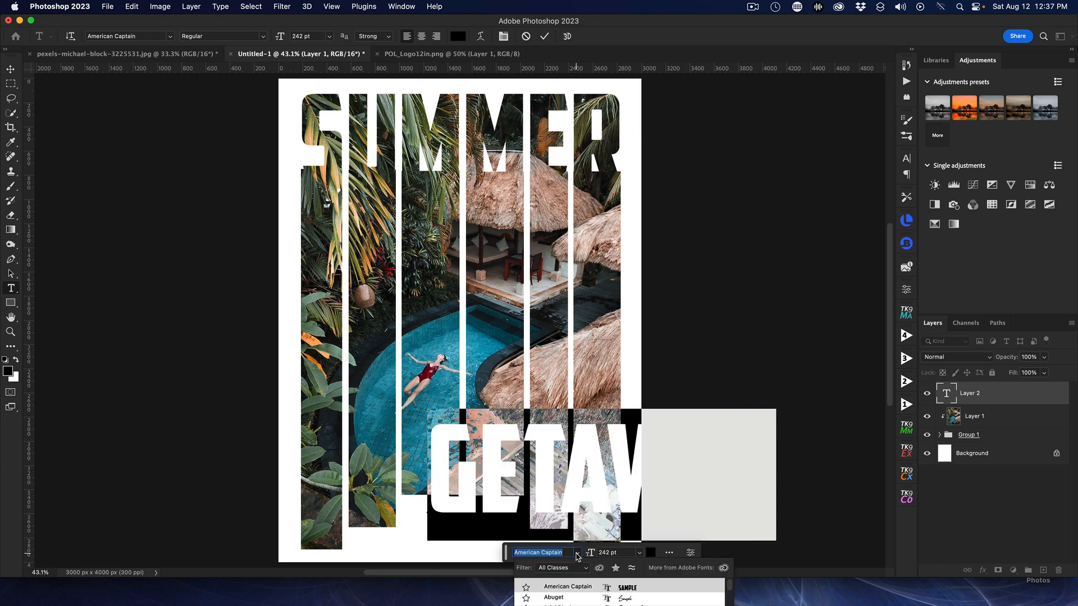
left_click(562, 587)
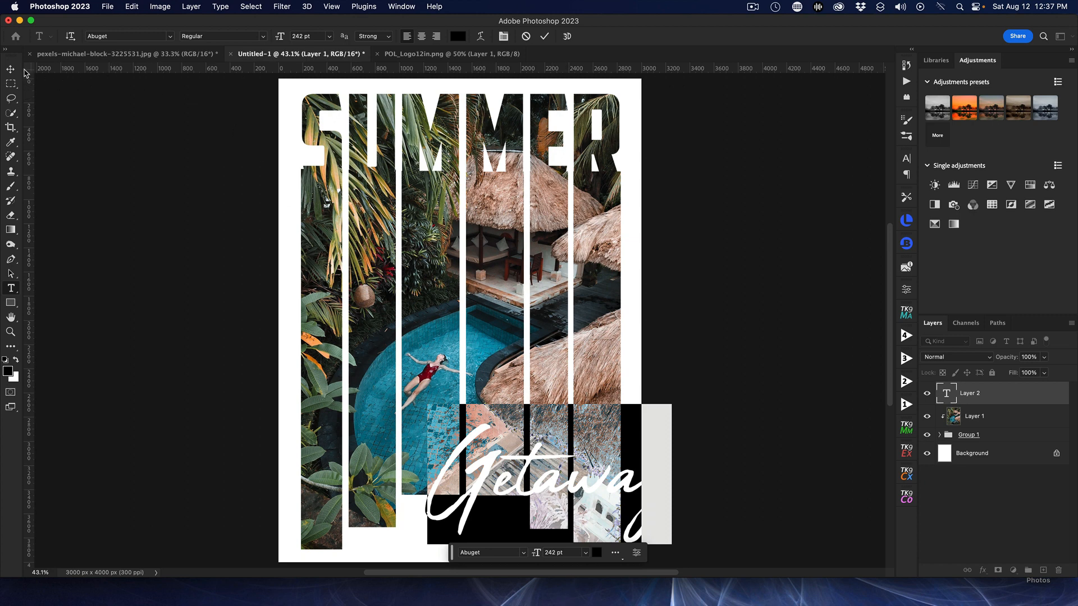
left_click(10, 69)
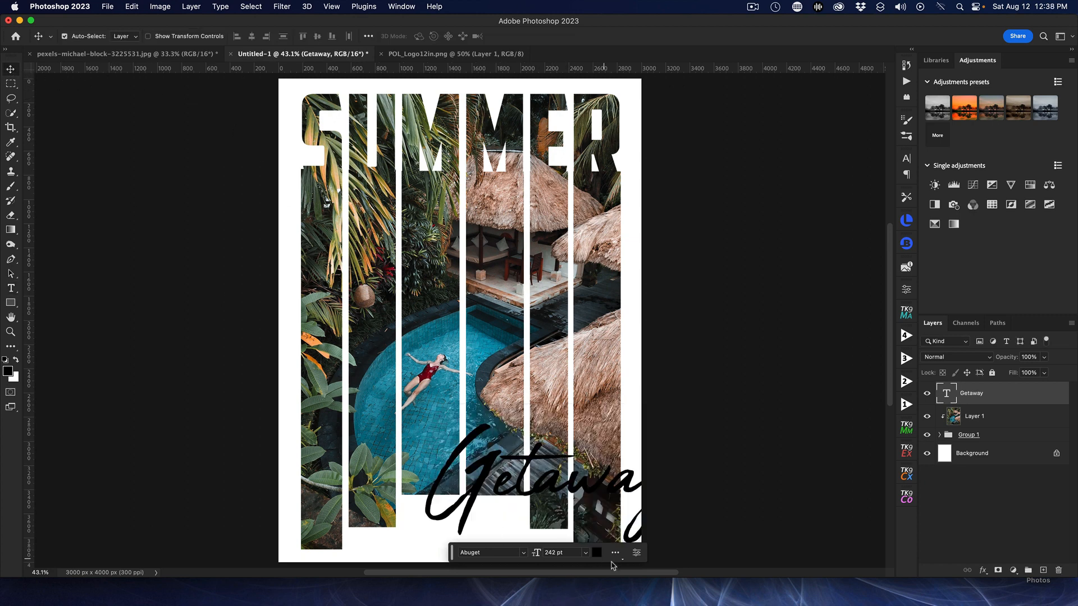
left_click_drag(582, 487, 493, 234)
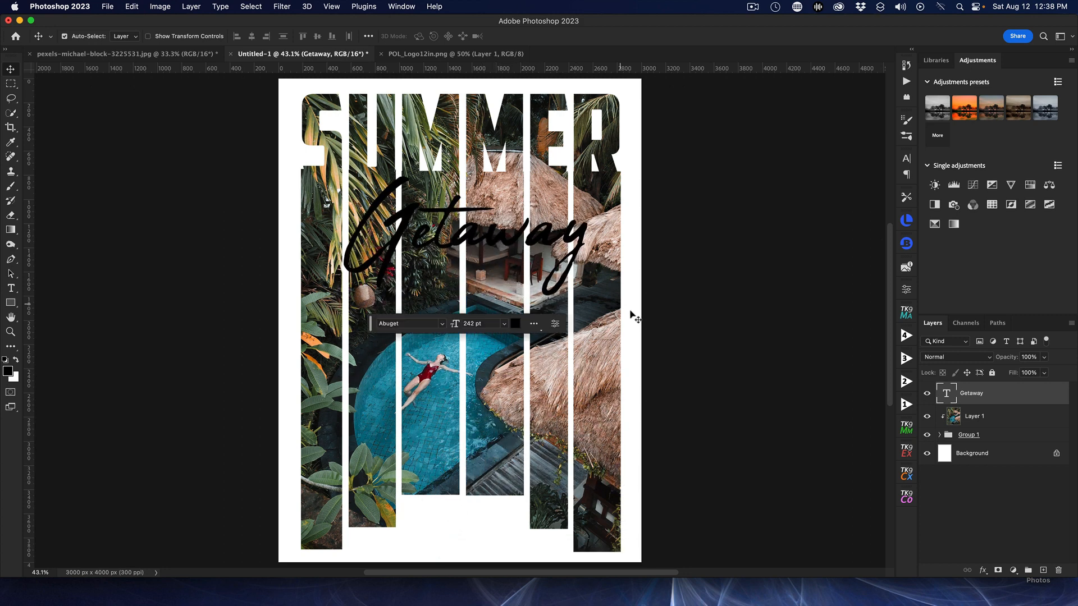
Step: Change the Getaway text colour to pure yellow, ffff00
double_click(949, 394)
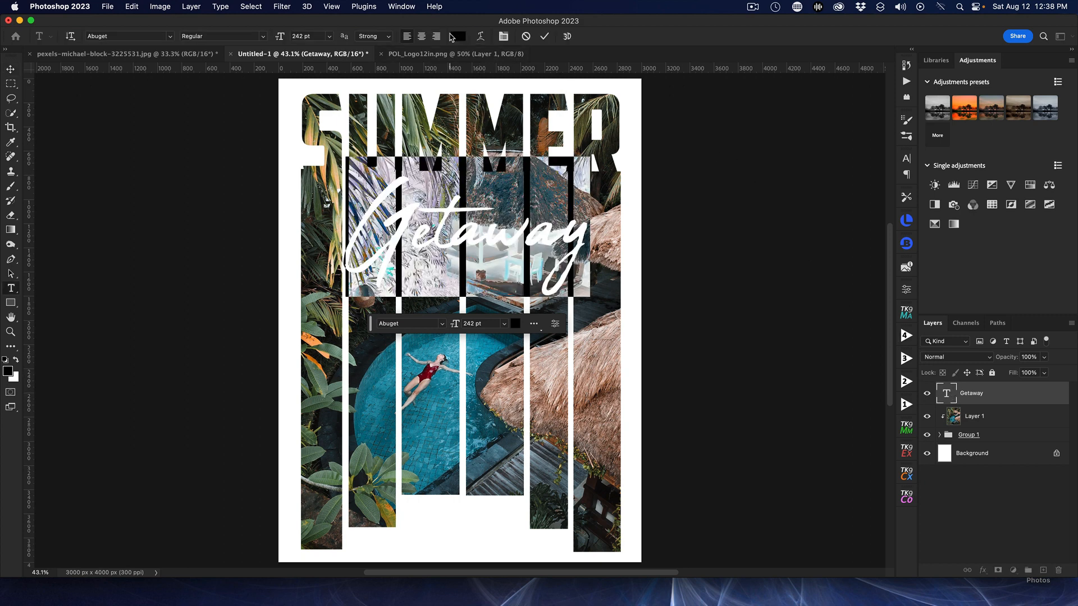
left_click(458, 36)
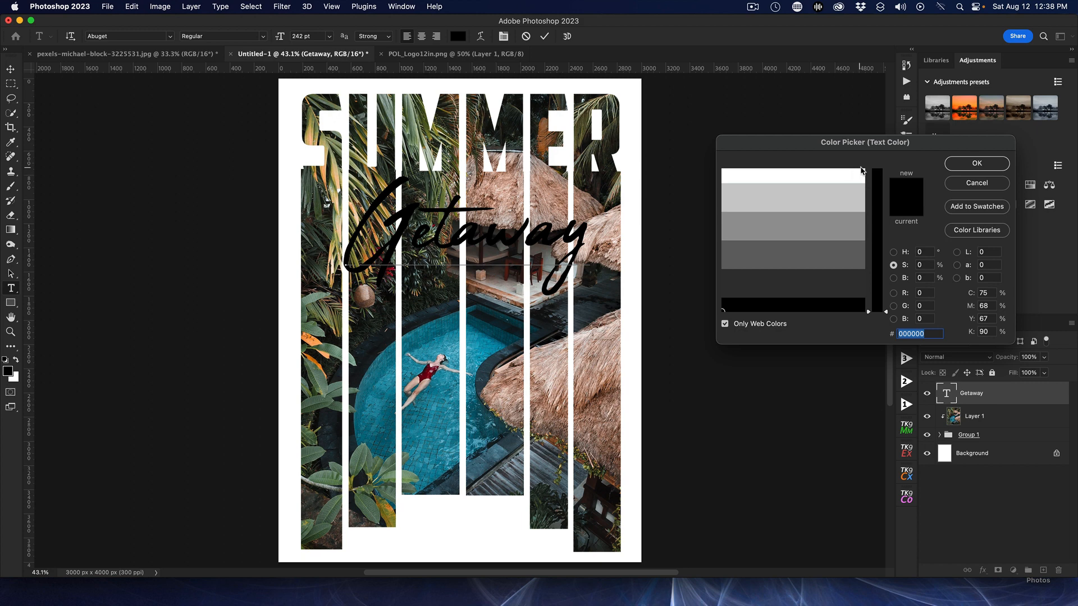
left_click(880, 172)
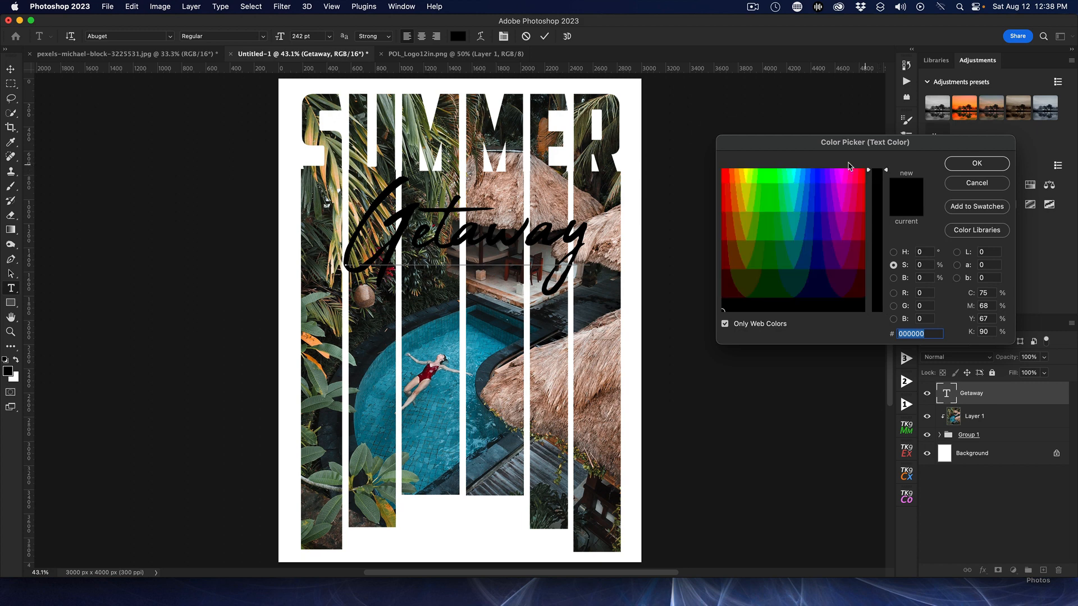
left_click(746, 169)
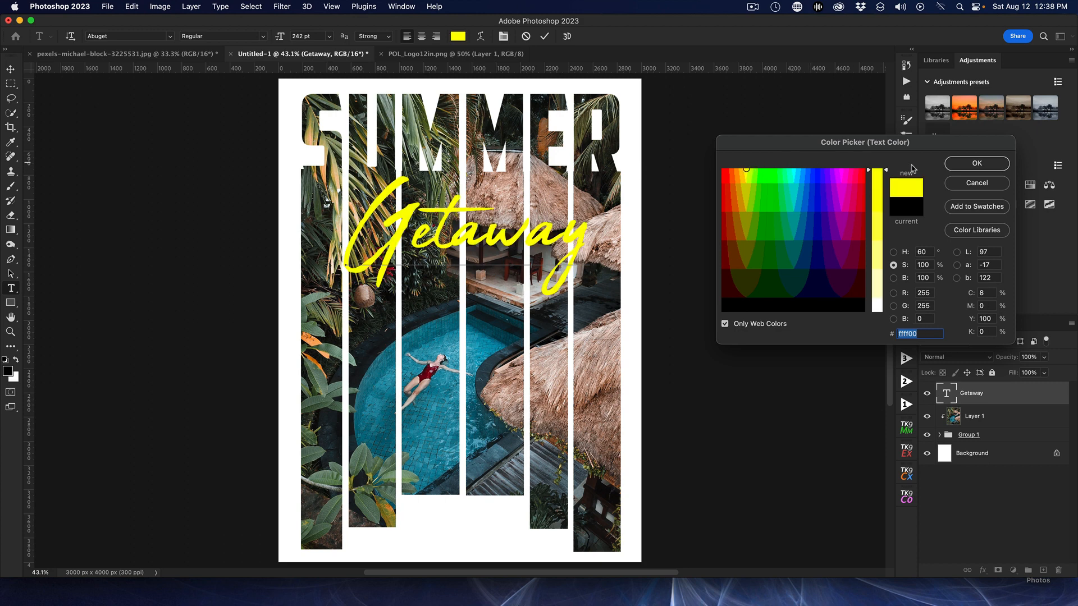
left_click(991, 164)
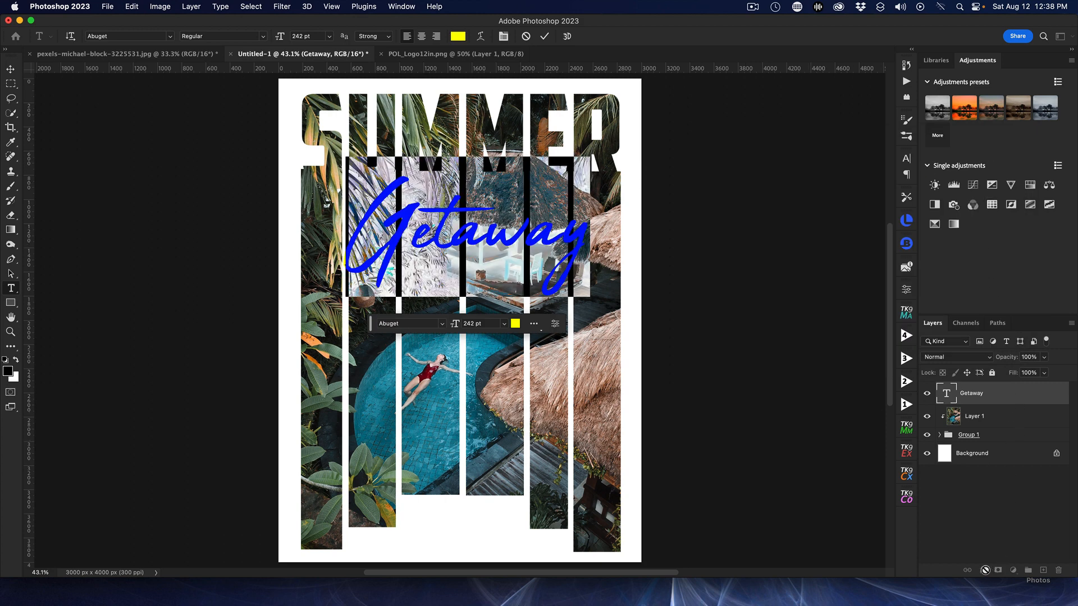
key("super+Return")
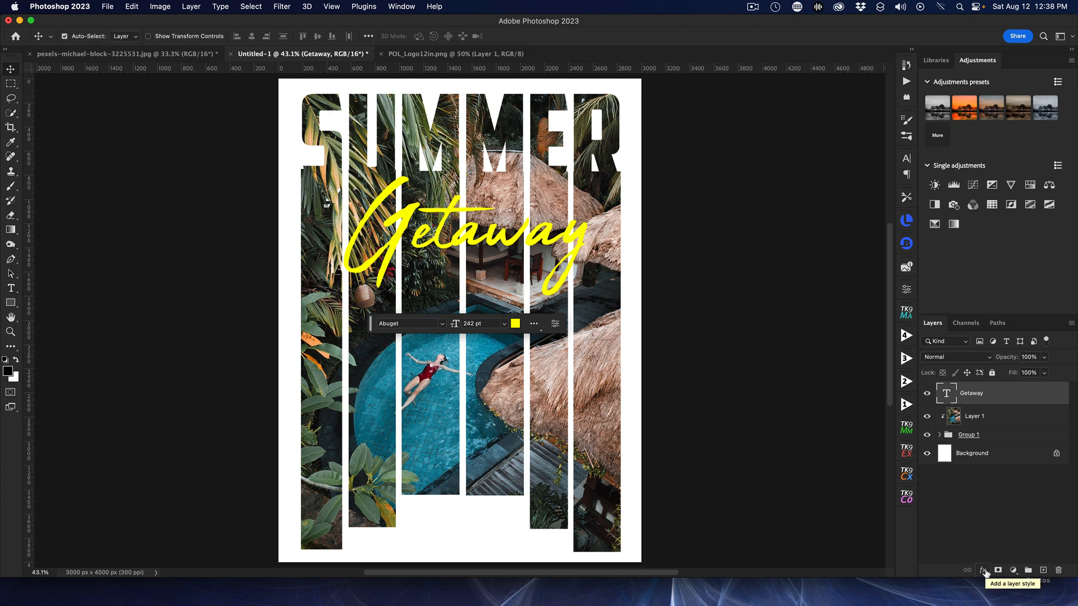
Step: Add a Multiply drop shadow to the Getaway text with 35% opacity, 4 px distance and 8 px size
left_click(984, 571)
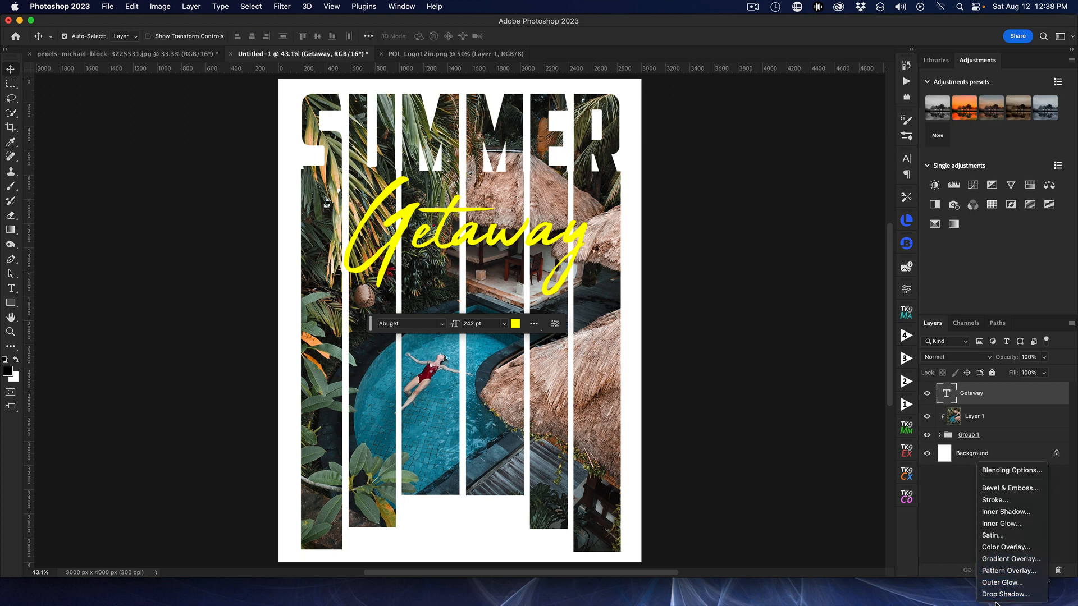
left_click(994, 595)
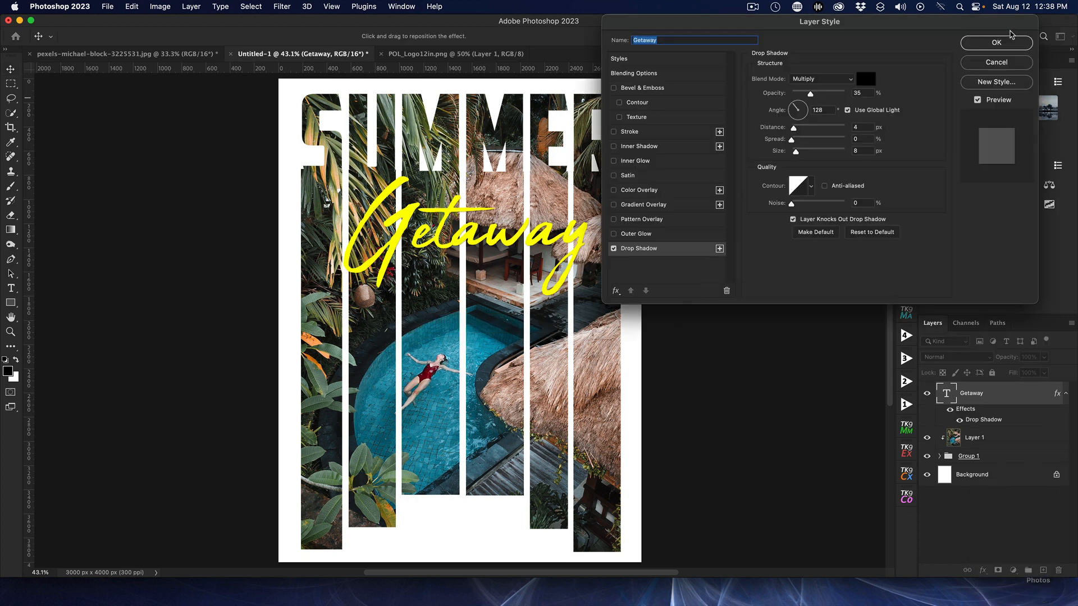
left_click(1011, 43)
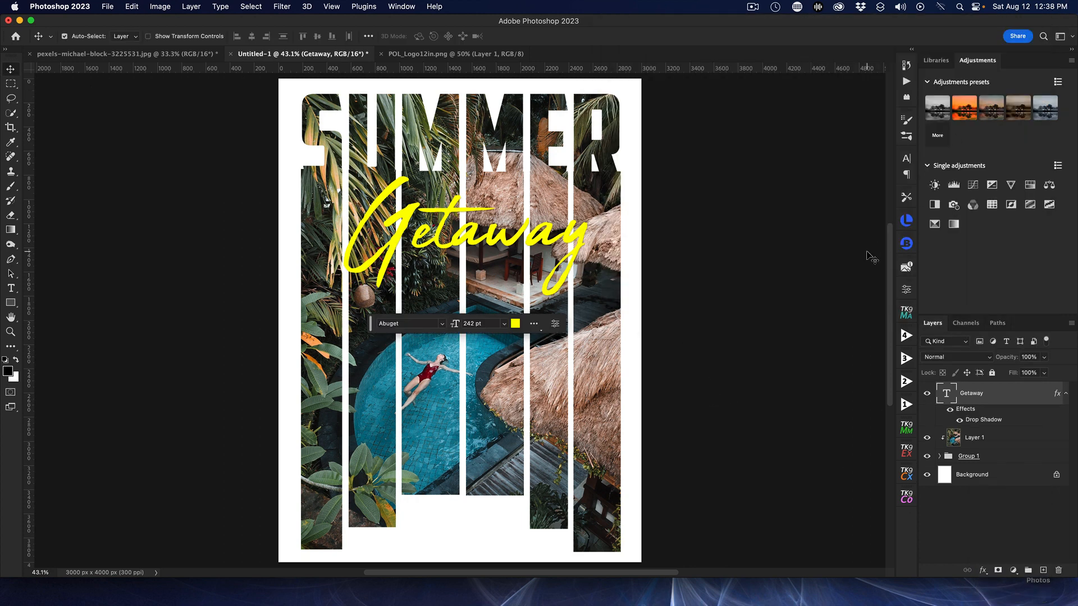
Step: Copy the gold seal logo from POL_Logo12in.png into the poster, accepting the depth and colour profile conversion
left_click(449, 54)
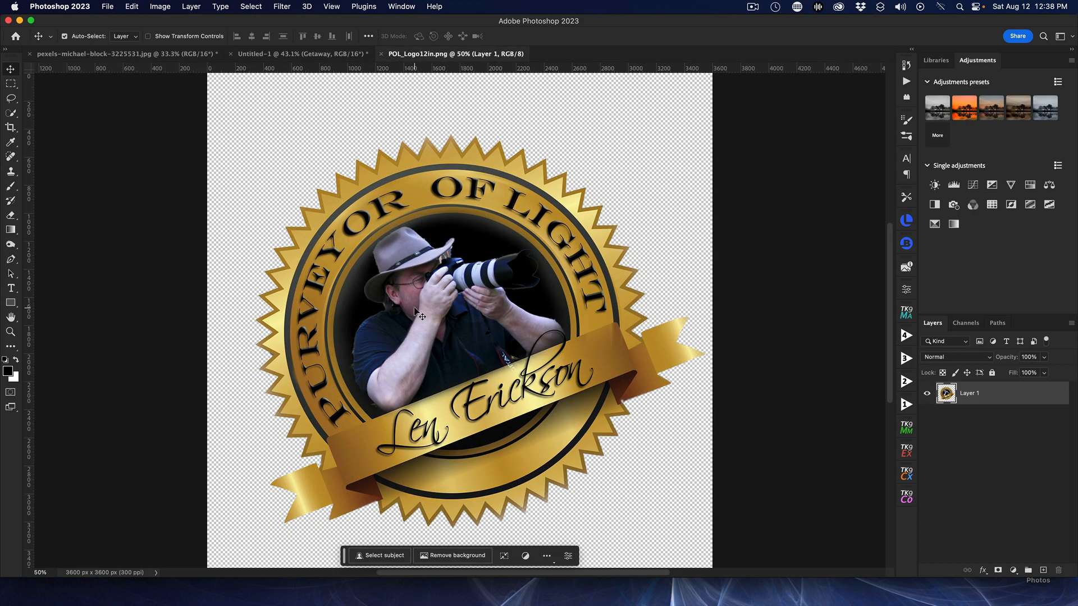
left_click_drag(416, 312, 486, 385)
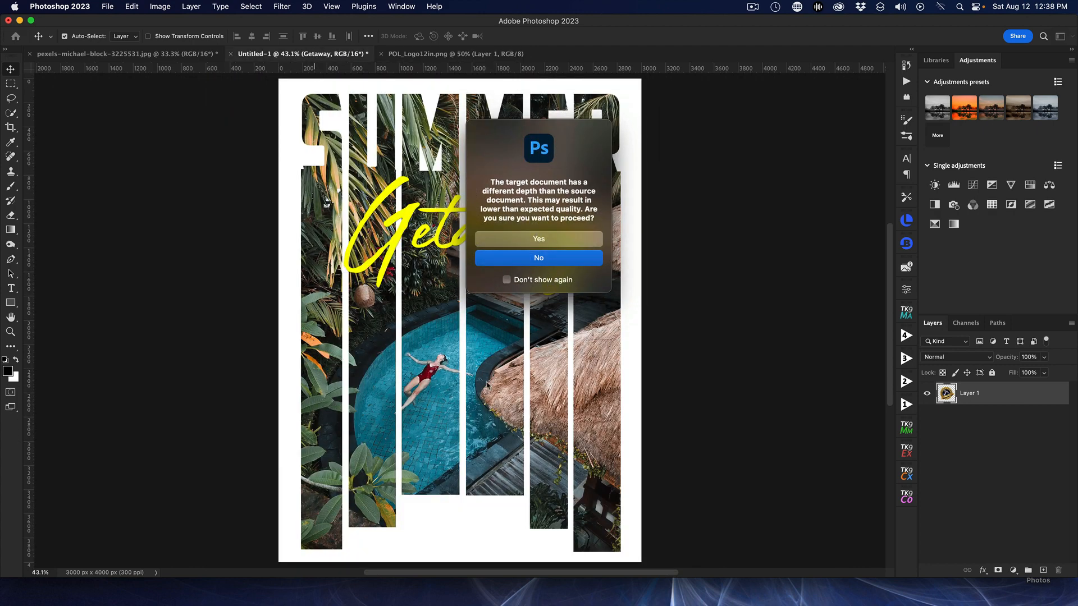
left_click(551, 240)
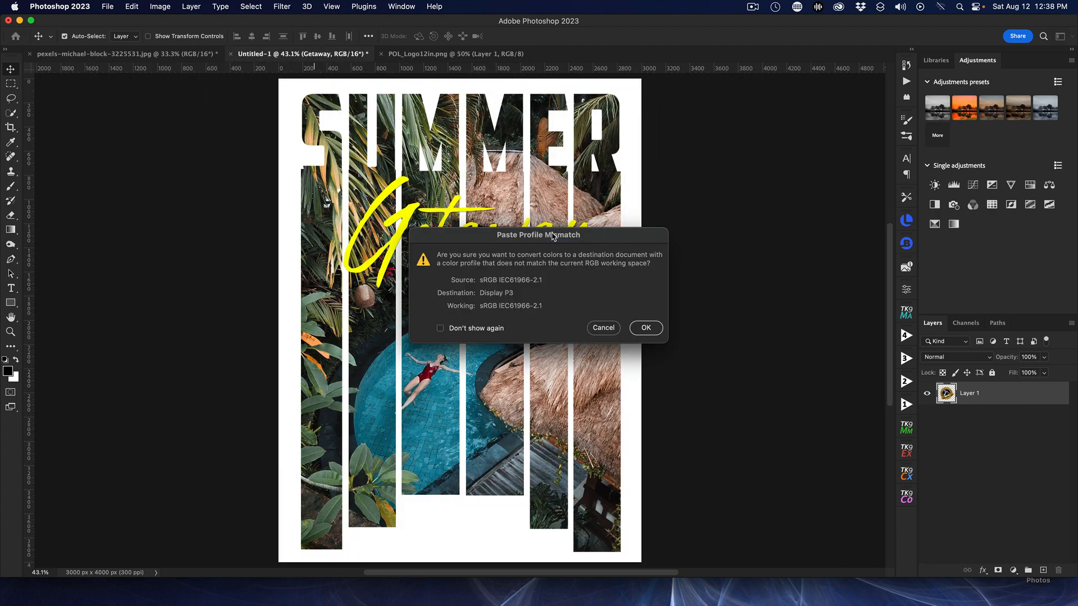
left_click(646, 329)
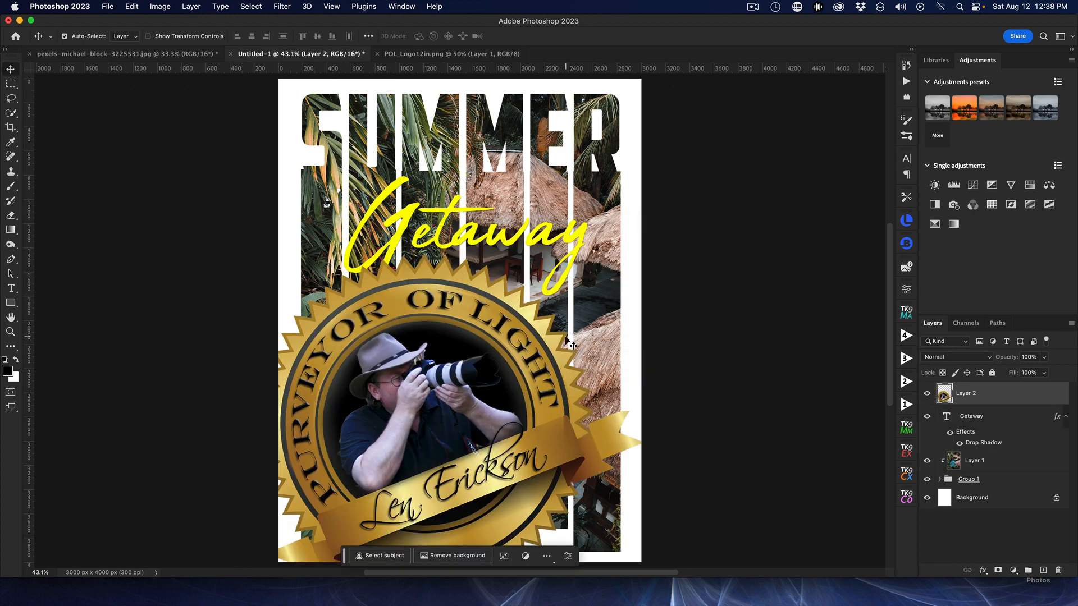
Step: Scale the logo to roughly half its size and place it centrally at the poster's lower edge
key("super+t")
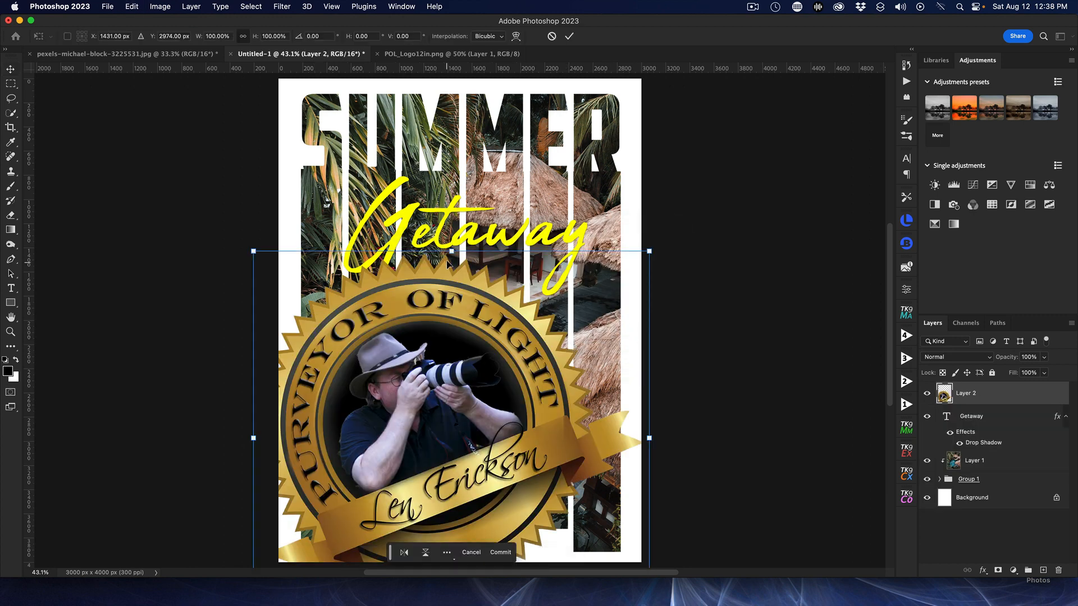
left_click_drag(451, 253, 480, 395)
key("Return")
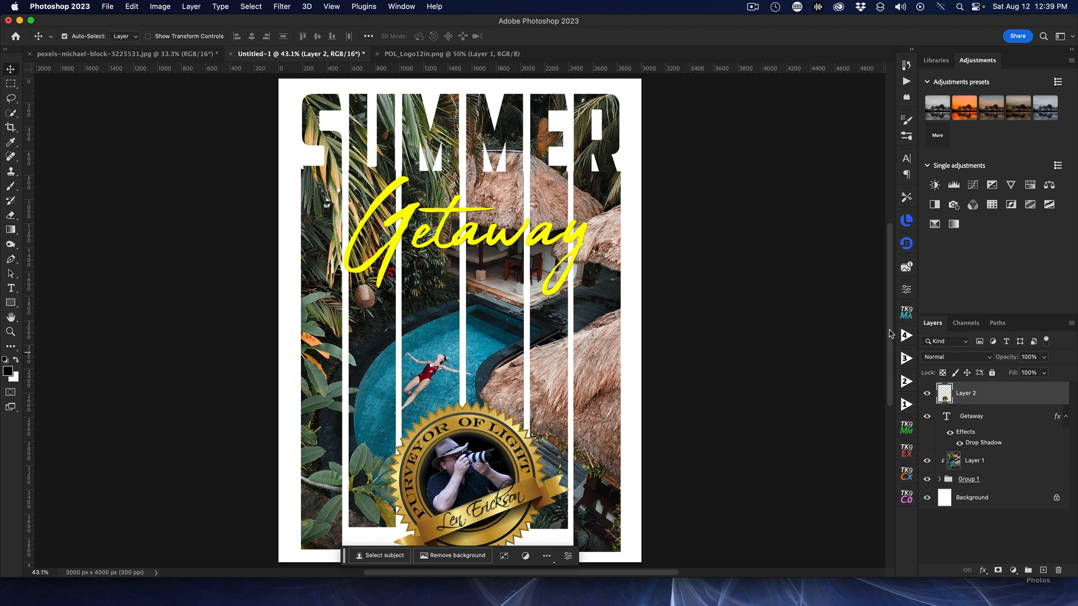
Step: Add a Multiply drop shadow to the logo layer with 35% opacity, 4 px distance and 8 px size
left_click_drag(890, 334, 892, 341)
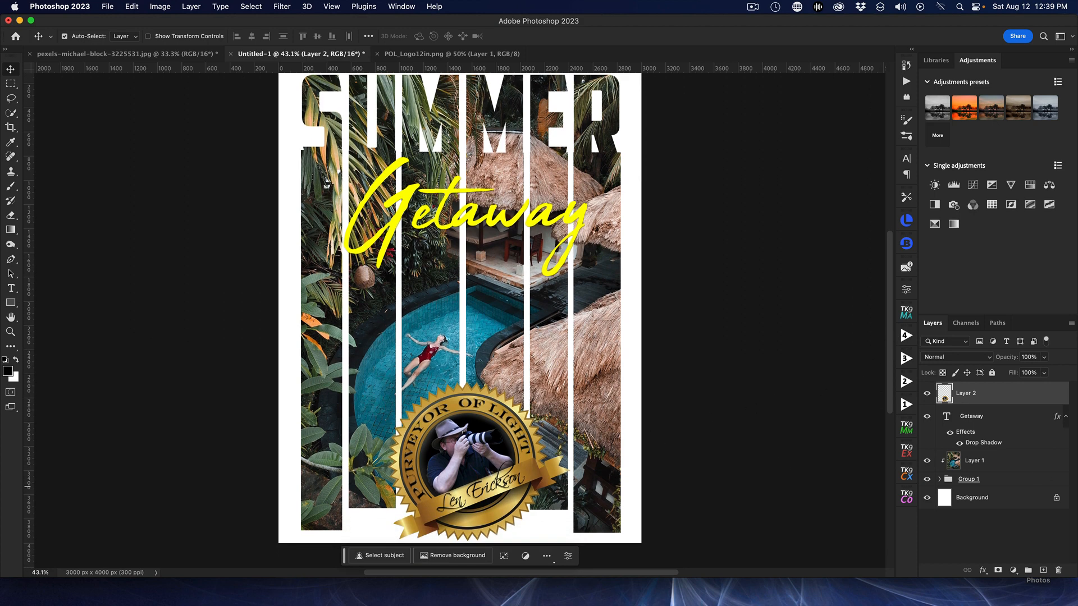
left_click(983, 571)
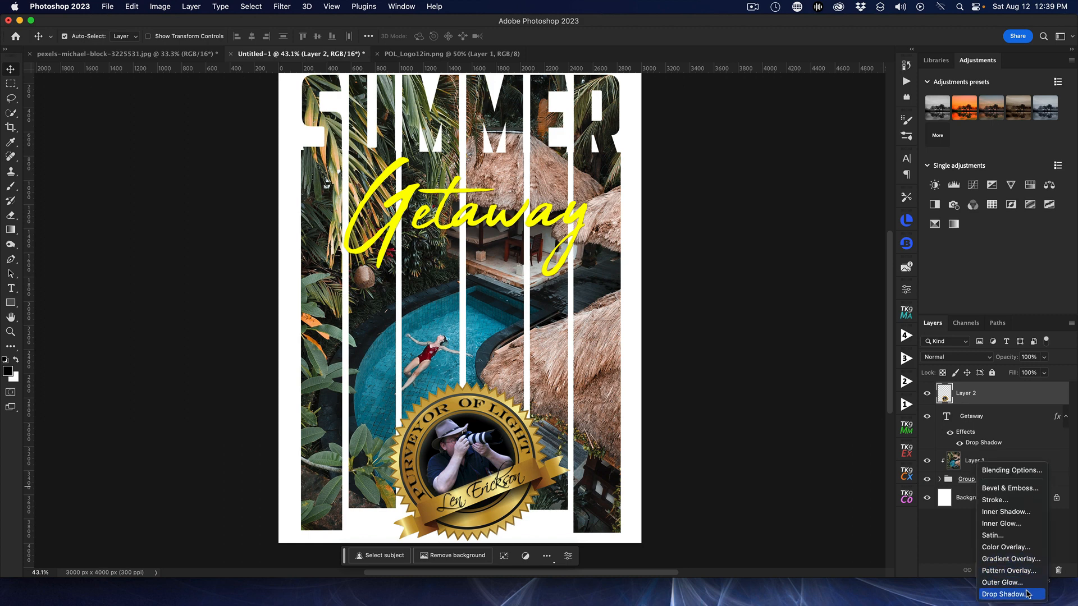
left_click(1019, 597)
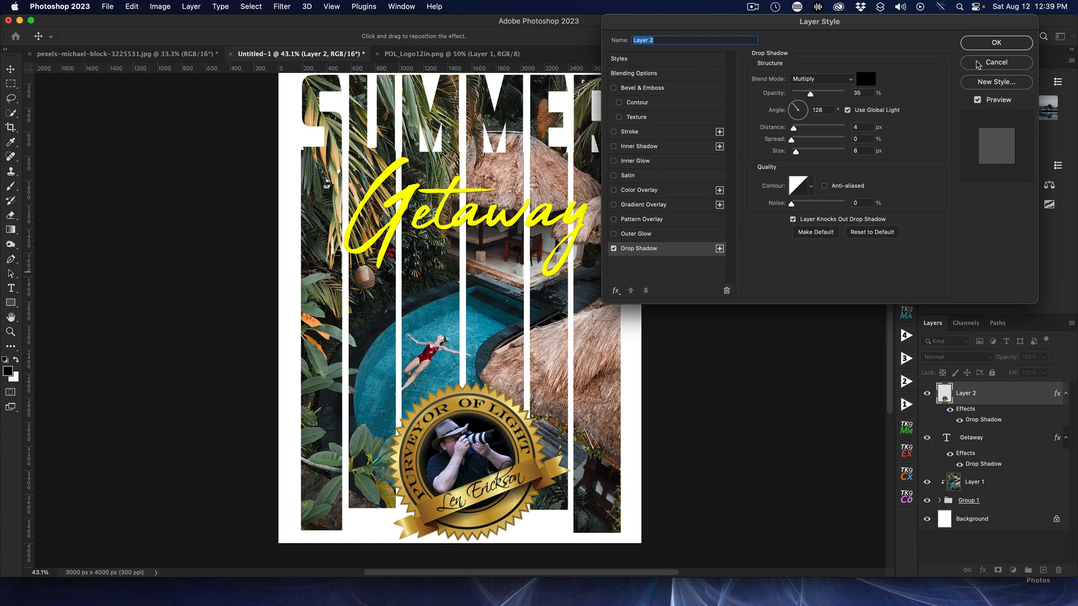
left_click(989, 45)
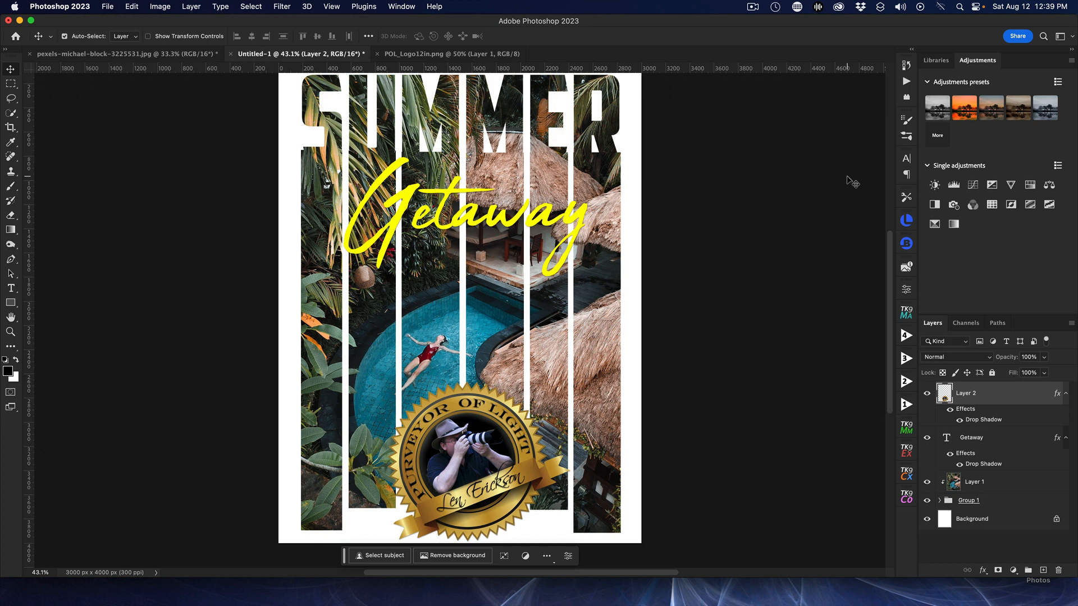
Step: Expand Group 1 and add a white layer mask to Rectangle 1 copy 5, the extension beneath the letter R
left_click_drag(892, 261, 890, 231)
scroll(618, 279, "up", 5)
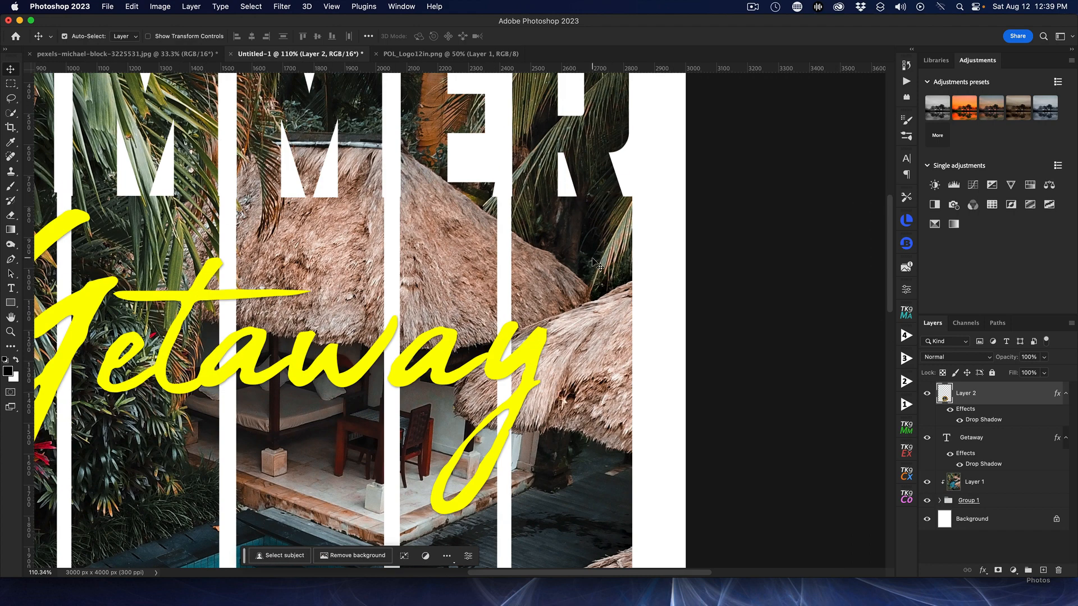
left_click(595, 262)
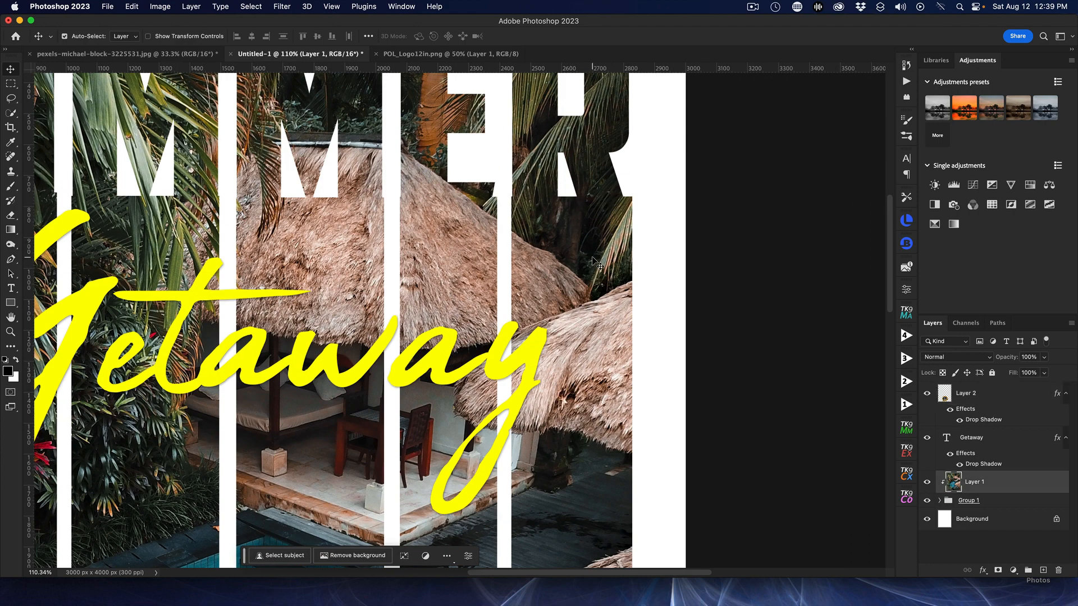
left_click(937, 503)
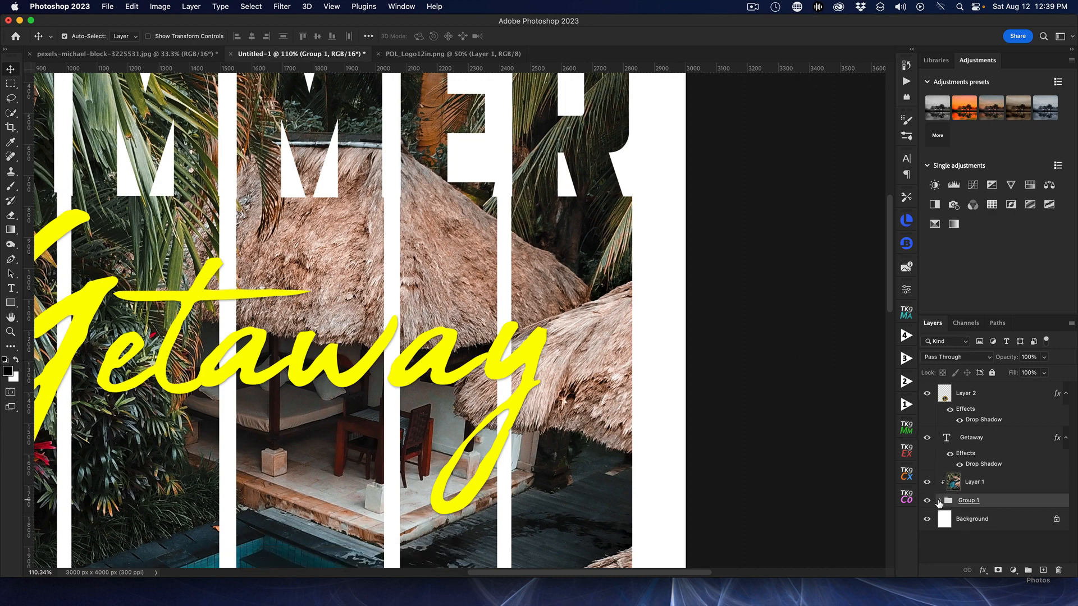
left_click(940, 501)
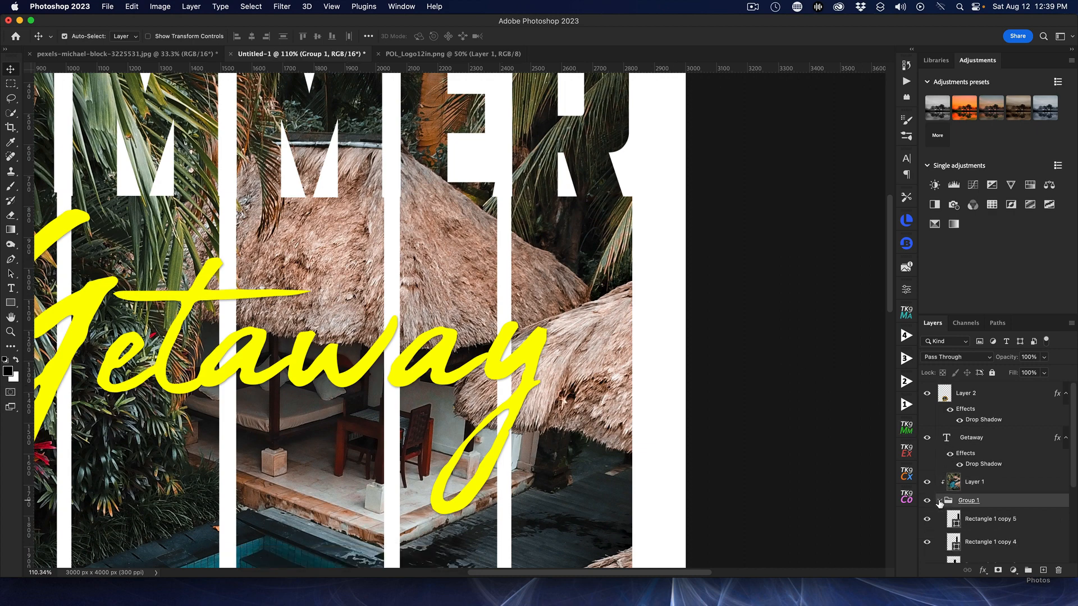
left_click(981, 524)
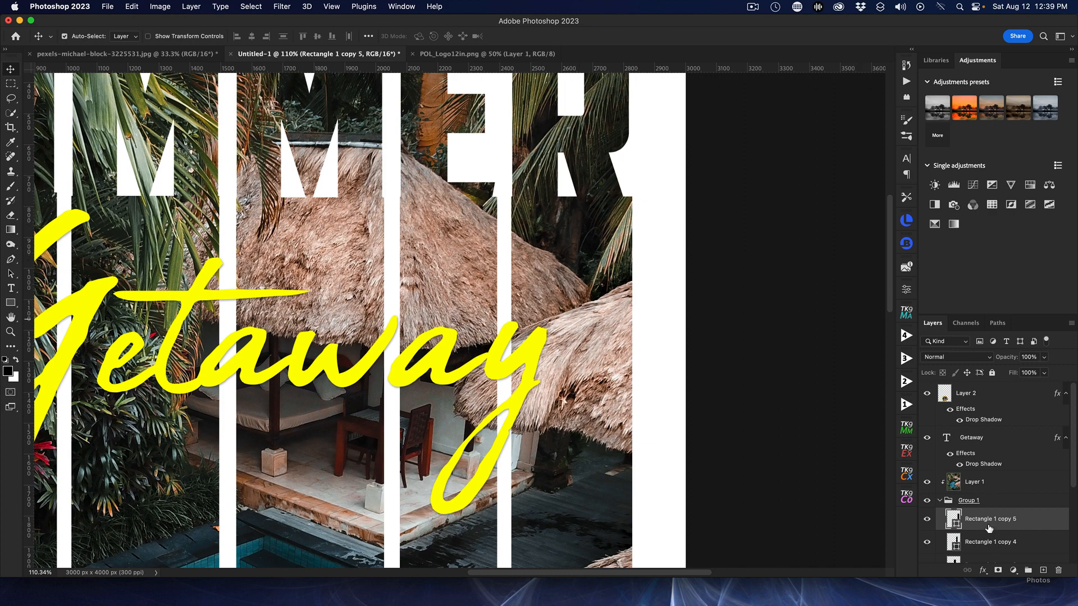
left_click(999, 572)
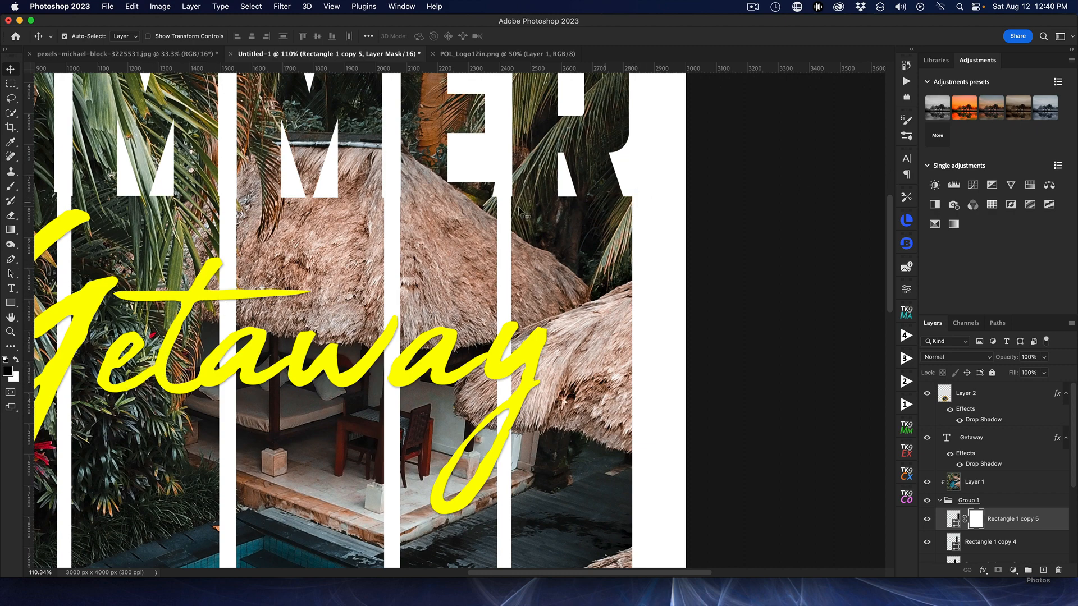
Step: Switch to the Brush tool and reduce the brush size to 25 px for touching up the rectangle's mask
left_click(11, 185)
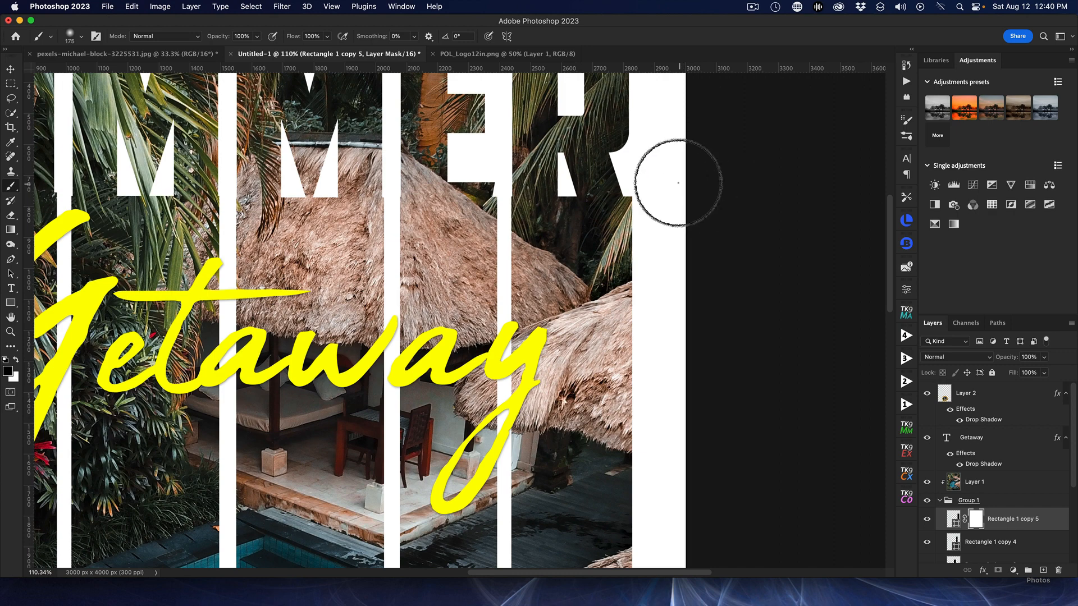
key("bracketleft")
key("bracketleft")
key("bracketleft")
key("bracketleft")
key("bracketleft")
key("bracketleft")
key("bracketleft")
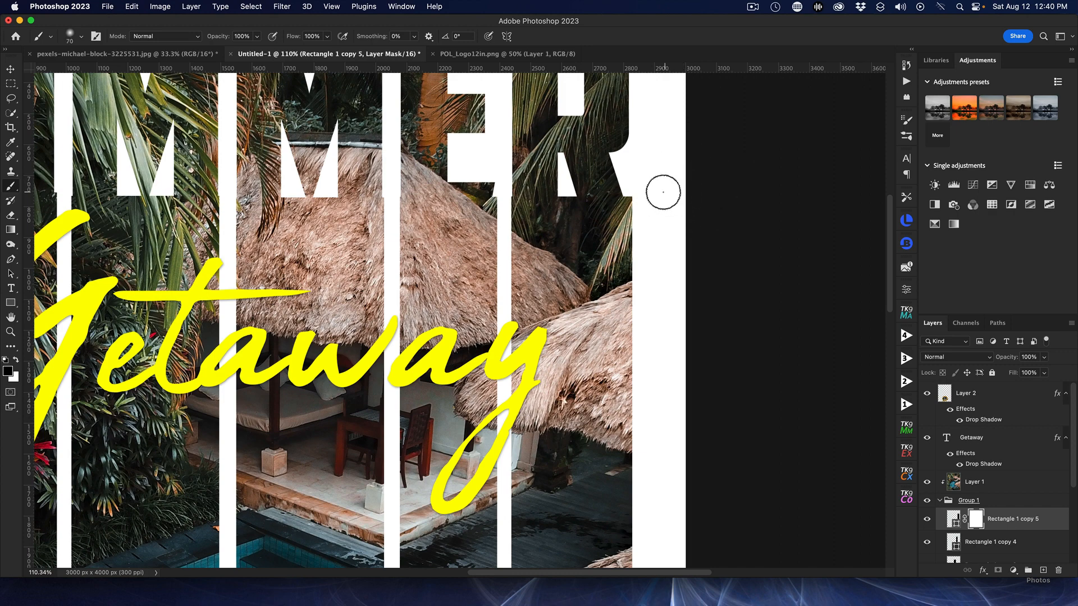
key("bracketleft")
key("bracketleft")
key("bracketleft")
key("bracketleft")
key("bracketleft")
scroll(799, 257, "down", 3)
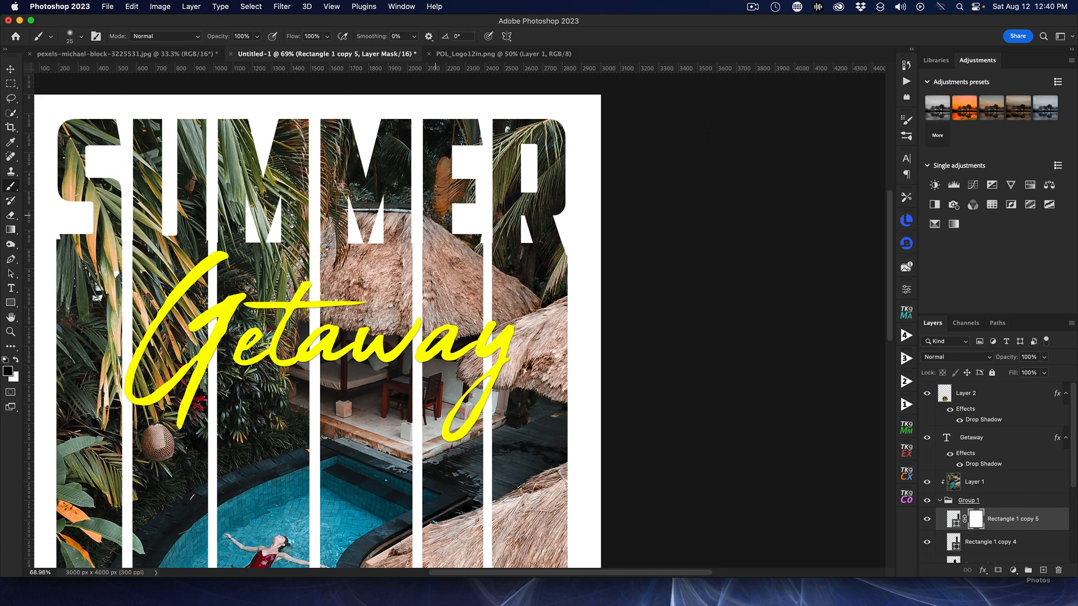
key("super+0")
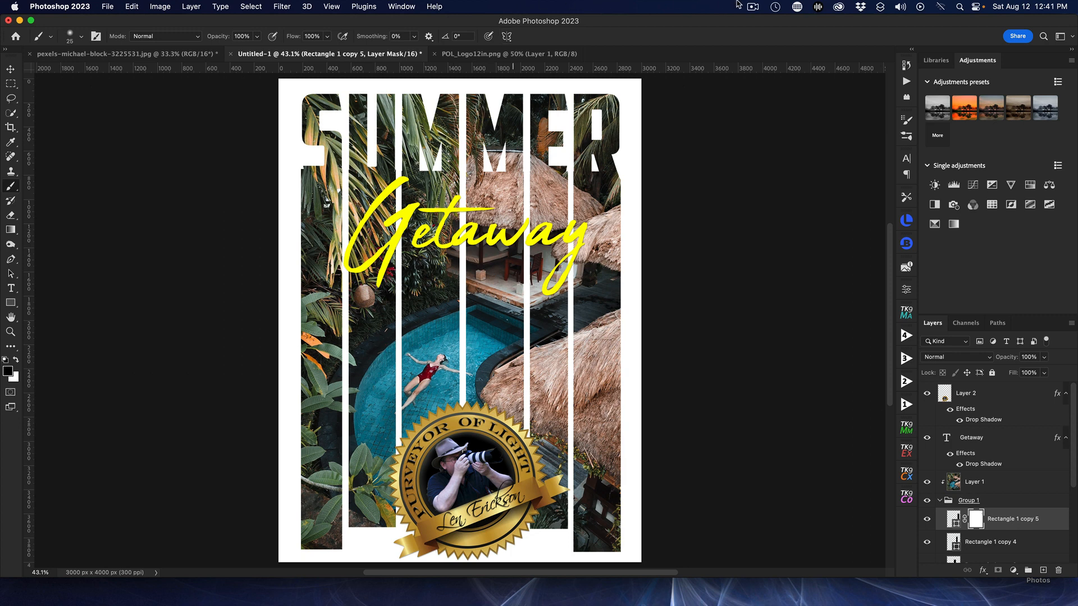
left_click(752, 8)
left_click(770, 35)
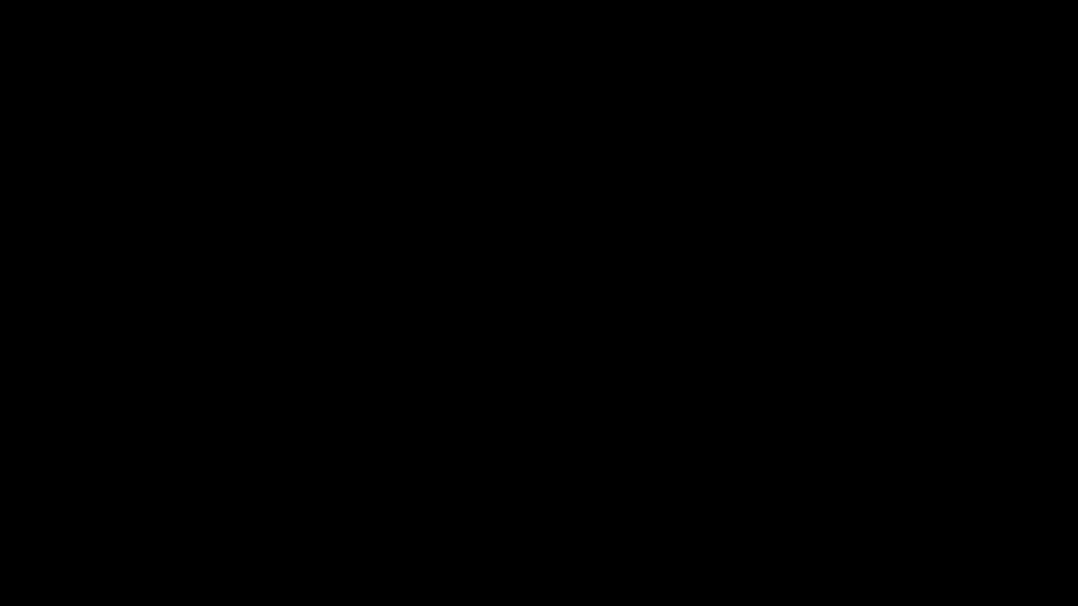